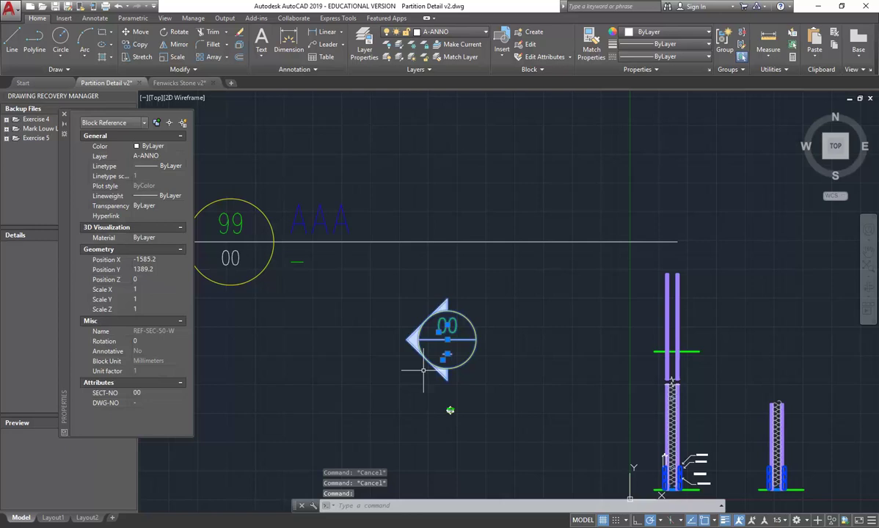
scroll(483, 321, "up", 3)
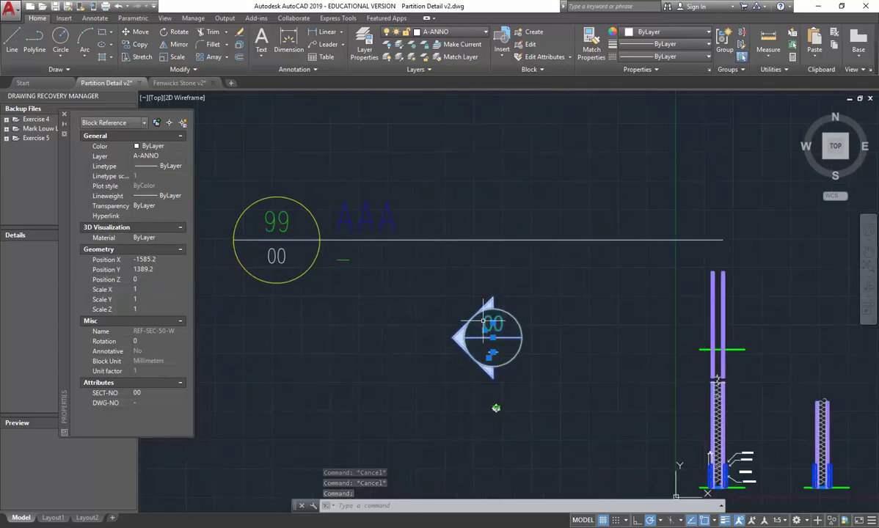
key("Escape")
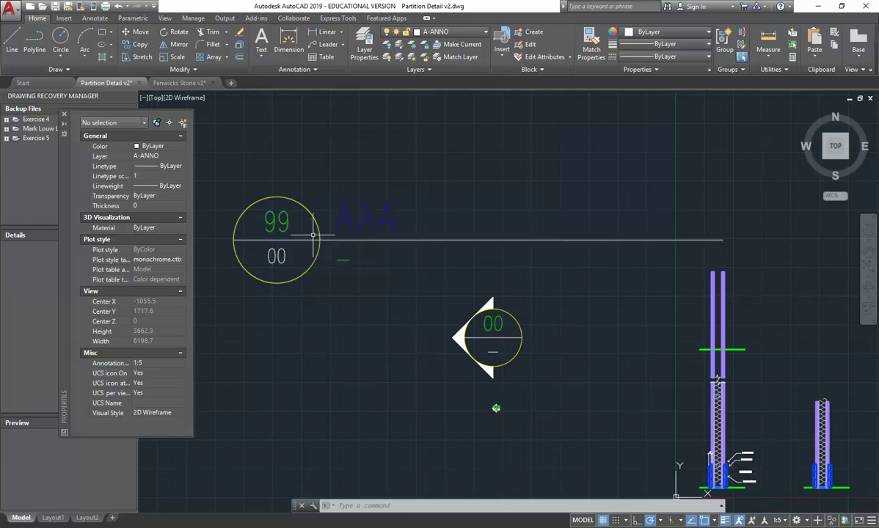
middle_click_drag(402, 153, 457, 205)
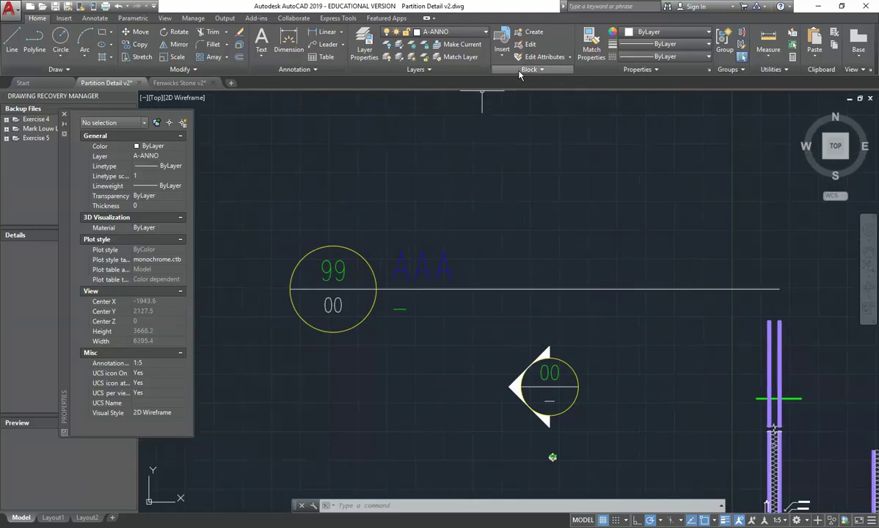
Step: Browse for a block file in EDU_DC_InteriorDesign\AutoCAD Library\2019 Blocks on the StudentResources drive to examine the folder's contents, without inserting anything
left_click(519, 71)
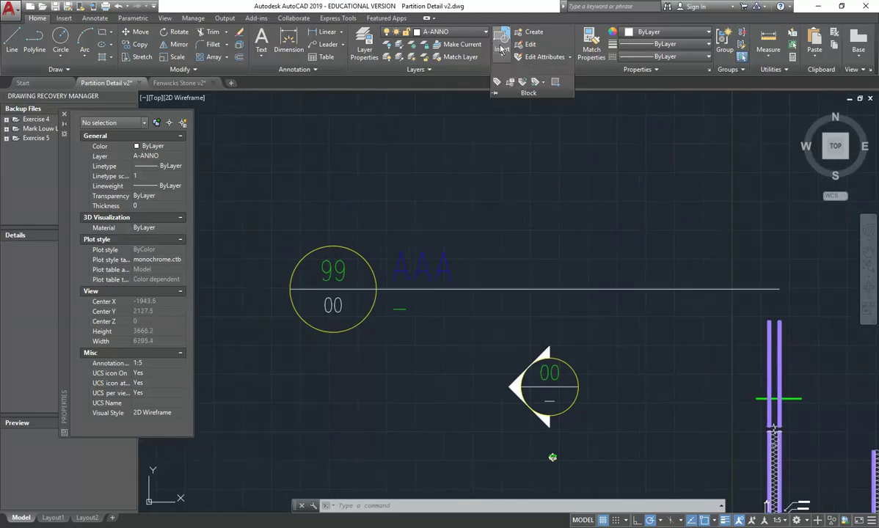
left_click(502, 42)
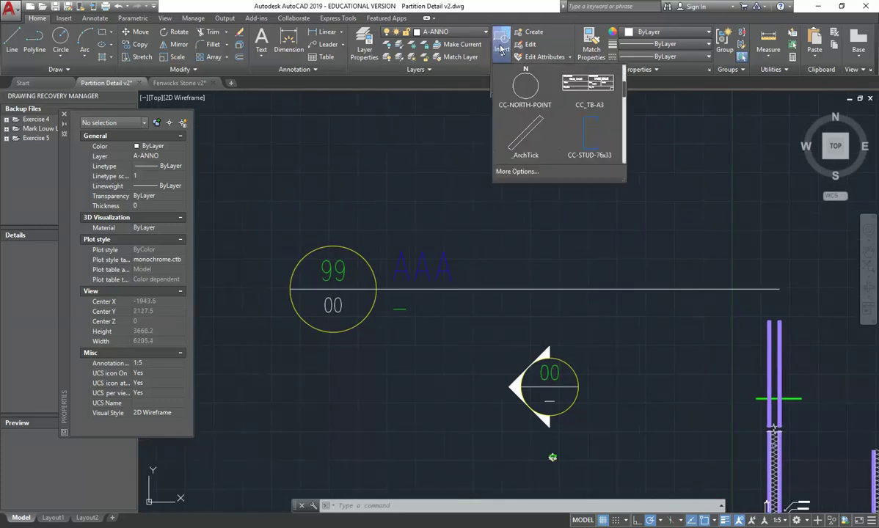
left_click(514, 173)
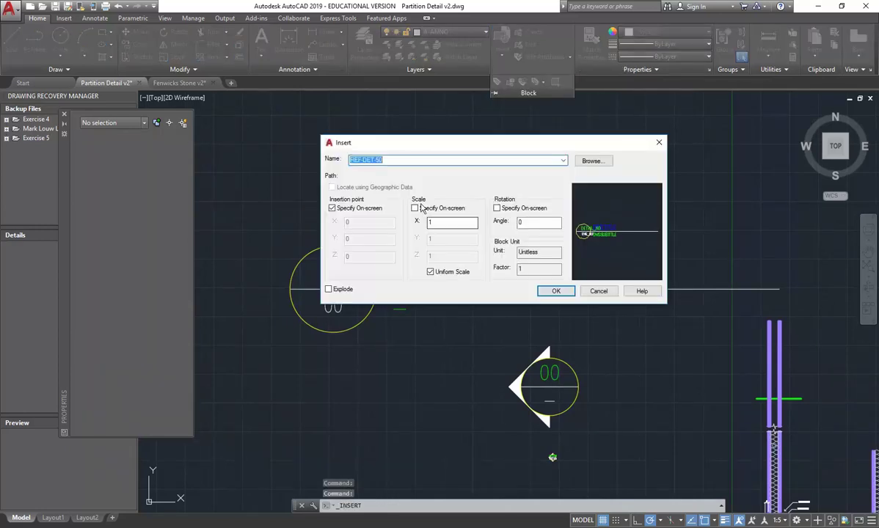
left_click(599, 163)
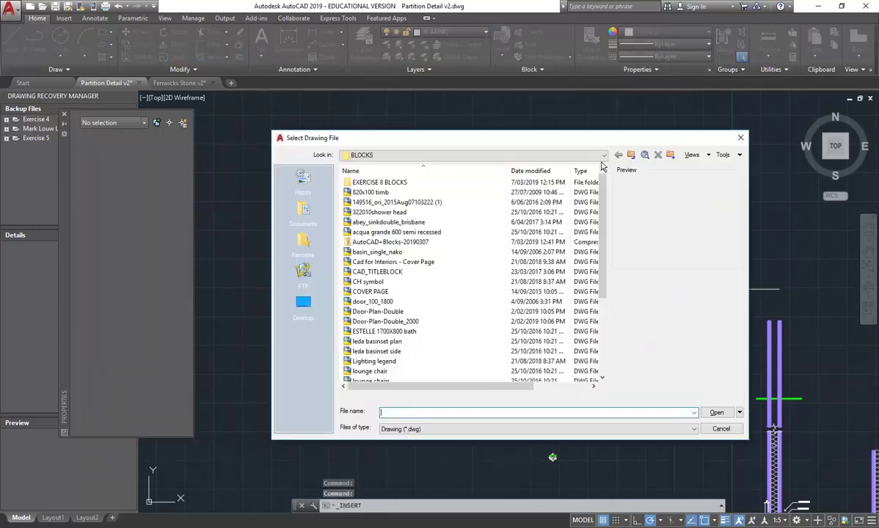
left_click(496, 156)
left_click(455, 203)
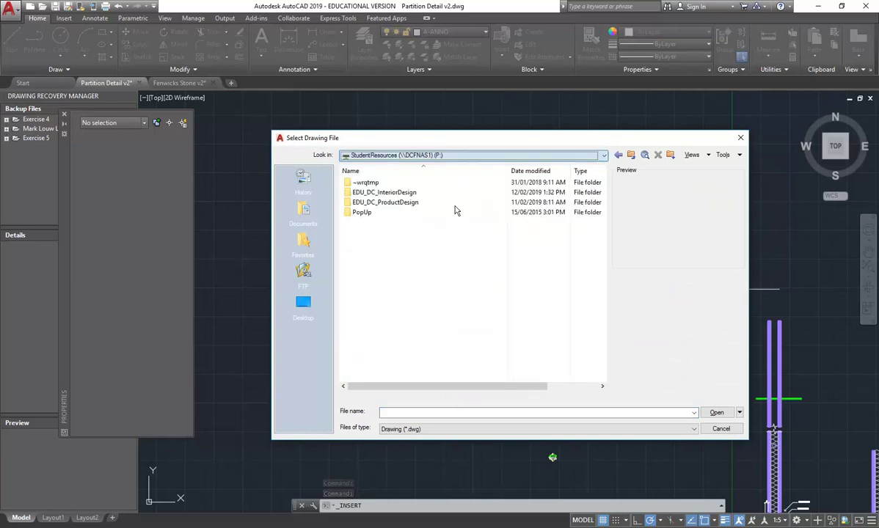
double_click(374, 194)
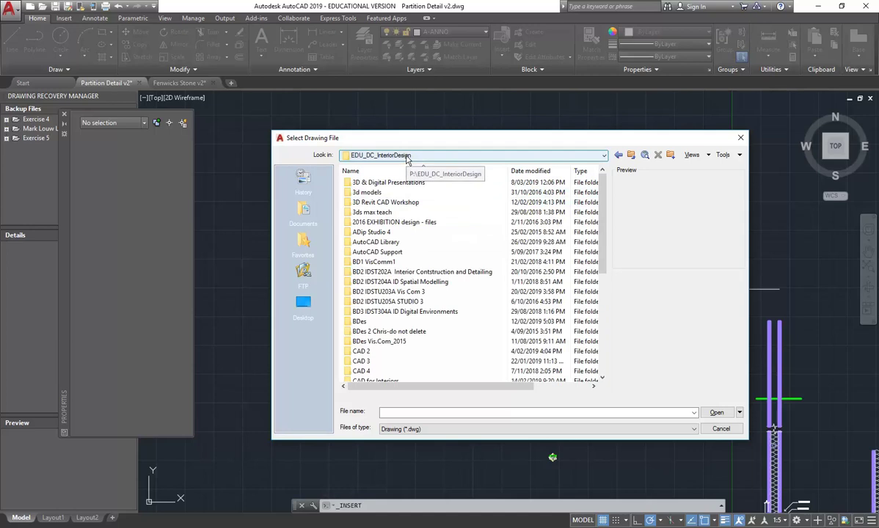
double_click(370, 242)
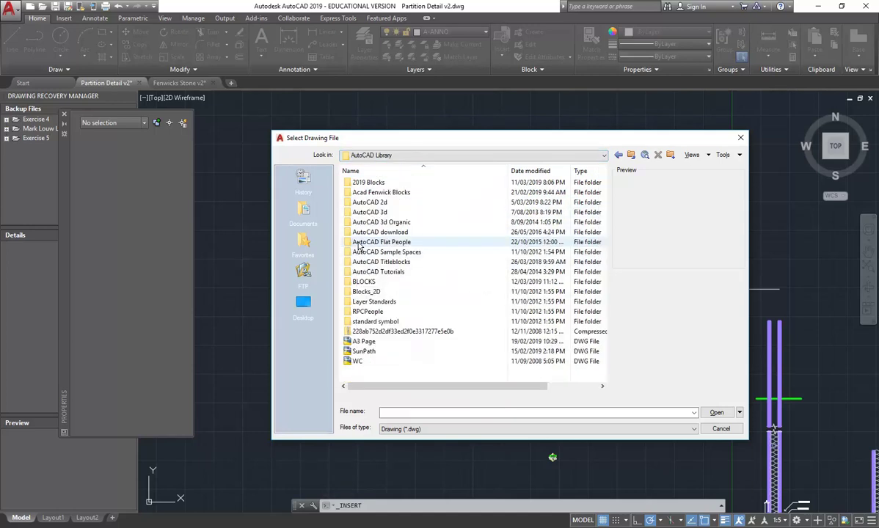
double_click(366, 183)
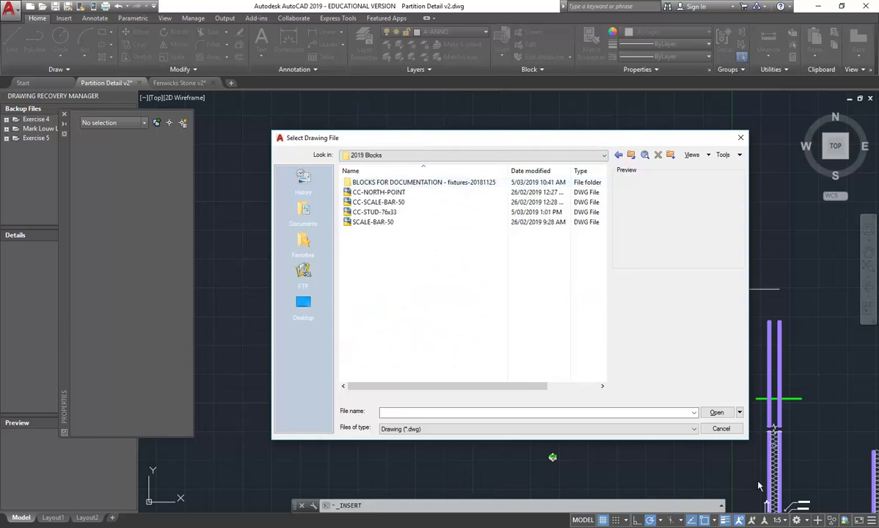
left_click(722, 429)
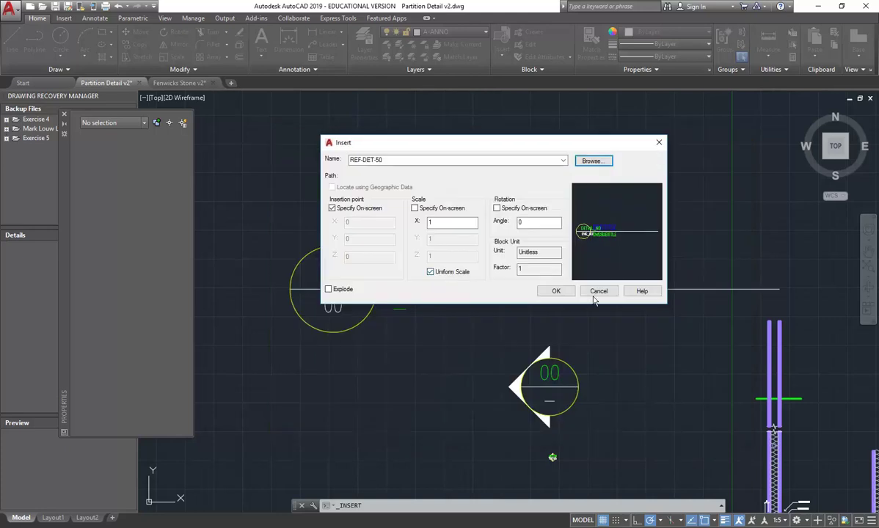
left_click(556, 290)
Step: Write the REF-DET-50 detail reference block to the 2019 Blocks folder as REF-DET-50.dwg
left_click(376, 290)
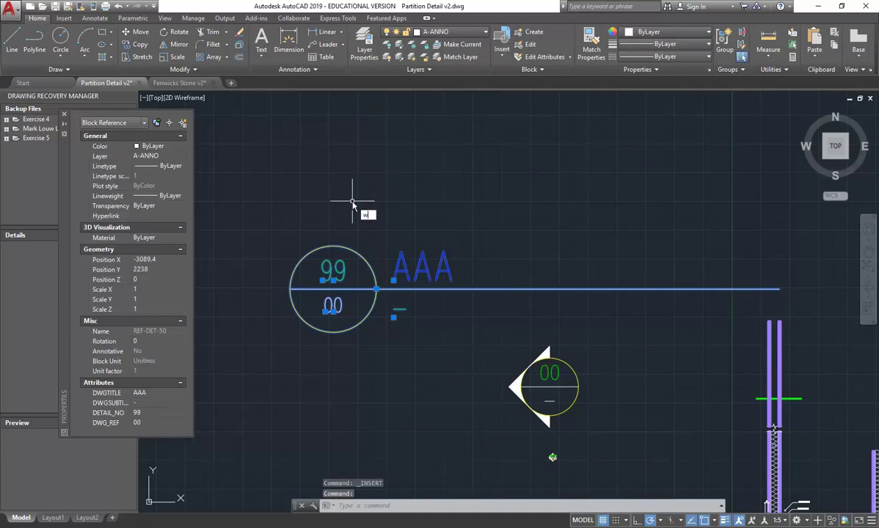
type("w")
key("Return")
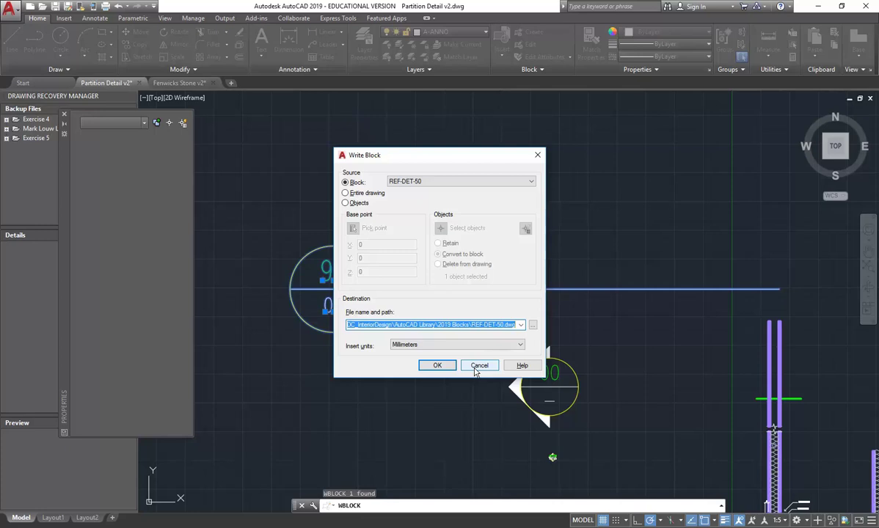
left_click(532, 324)
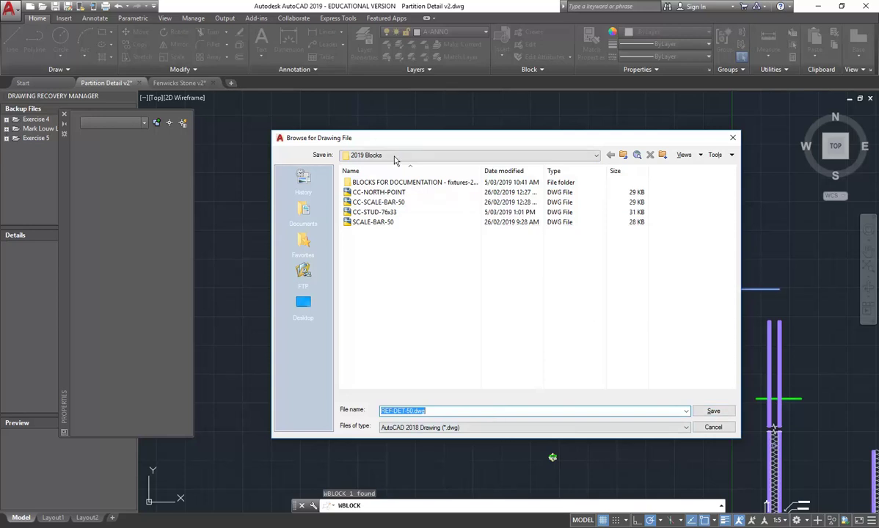
left_click(711, 411)
left_click(439, 364)
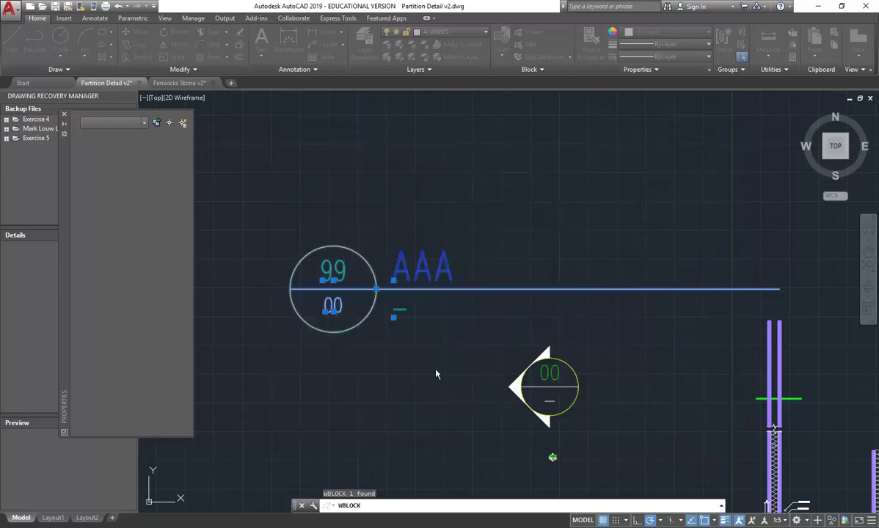
Step: Write the REF-SEC-50-W section marker block to the 2019 Blocks folder as REF-SEC-50-W.dwg
left_click(539, 386)
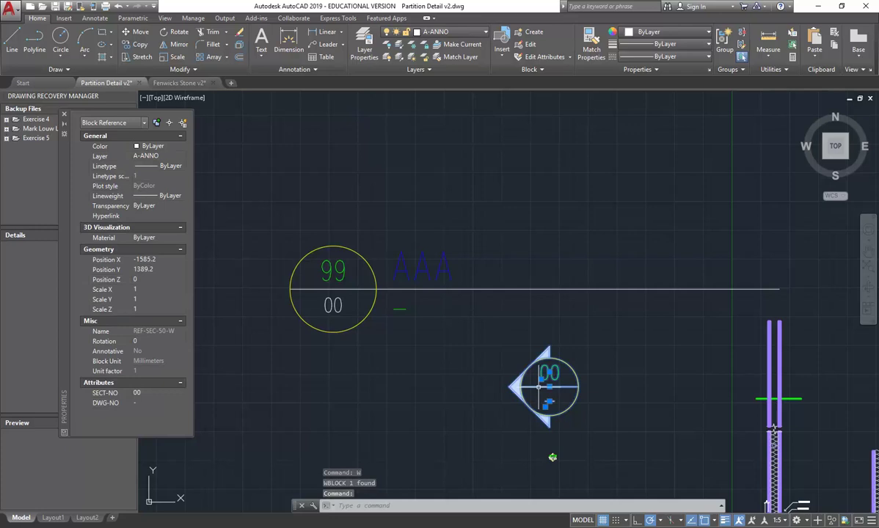
type("w")
key("Return")
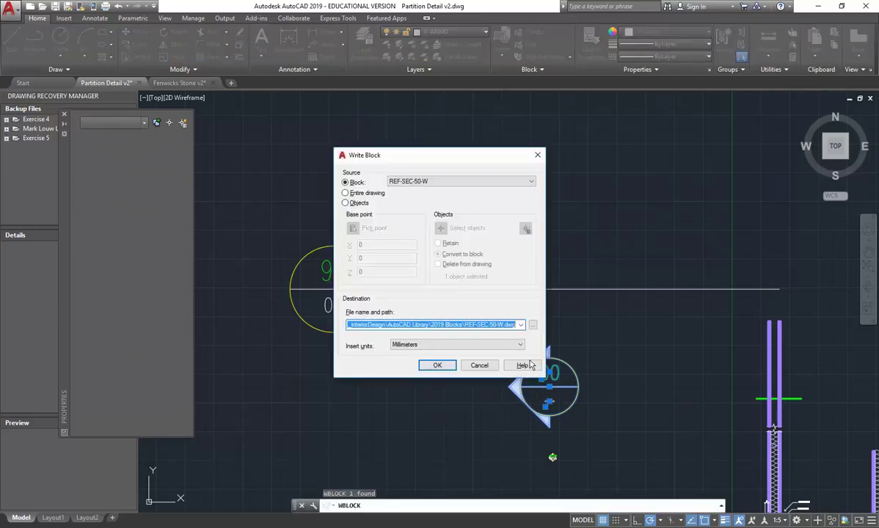
left_click(533, 324)
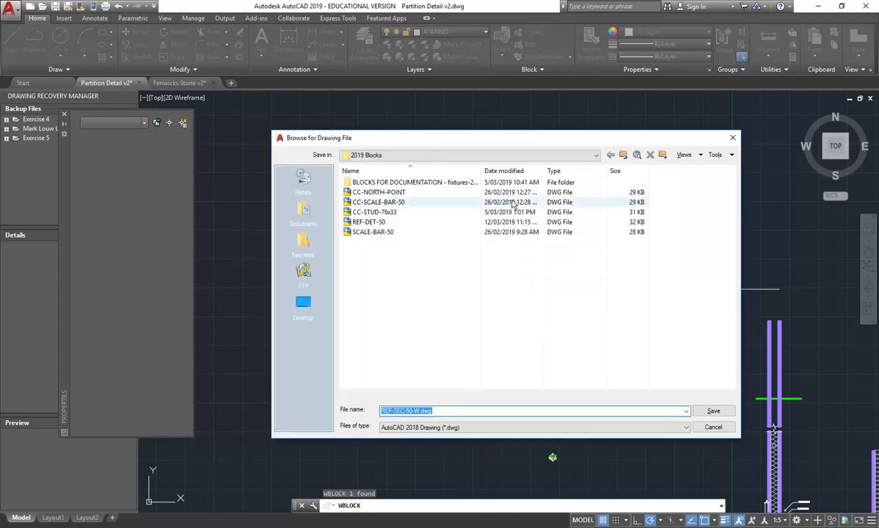
left_click(711, 412)
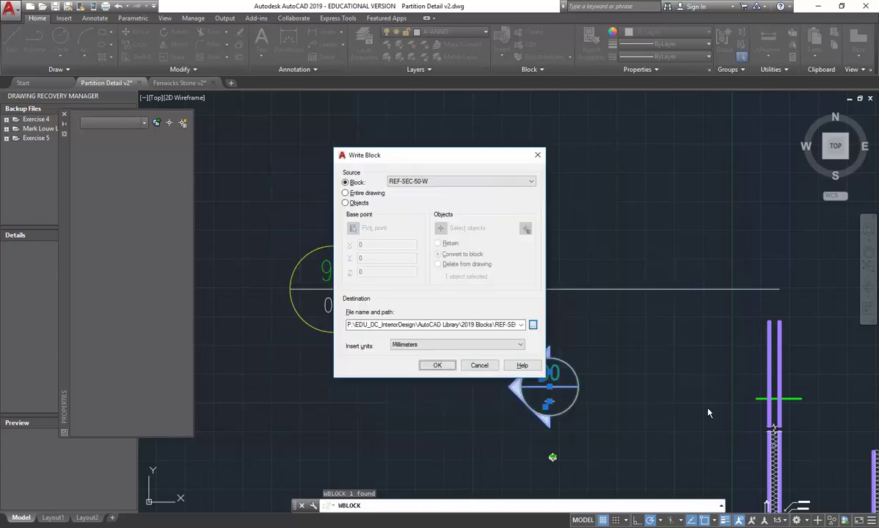
left_click(442, 360)
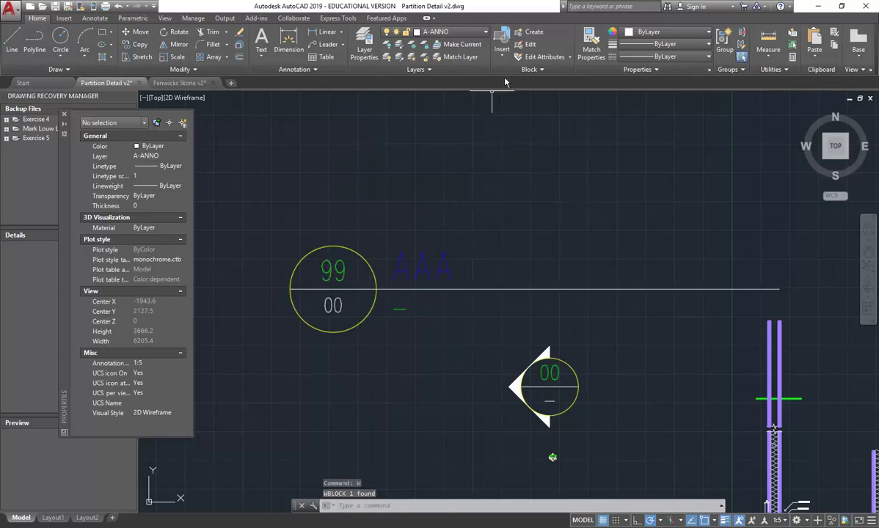
Step: Start inserting a block and choose REF-SEC-50-W from the 2019 Blocks folder in AutoCAD Library as the source file
left_click(502, 43)
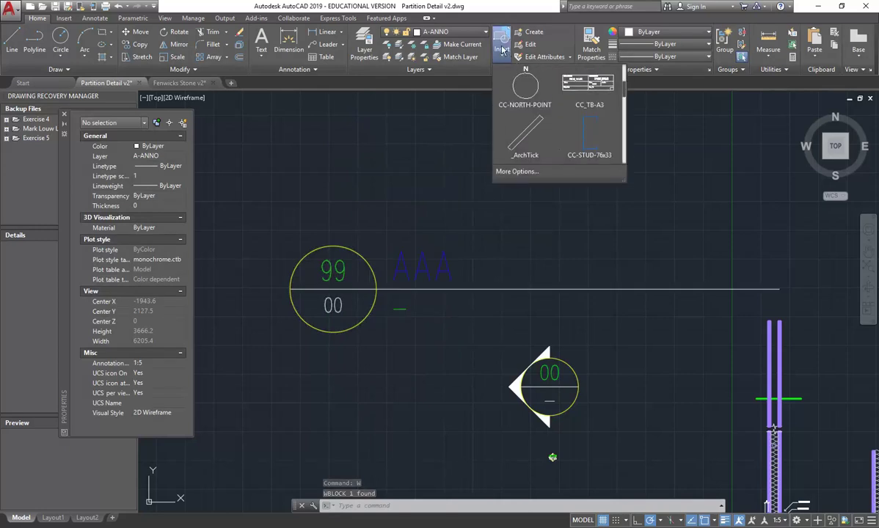
left_click(516, 171)
left_click(592, 166)
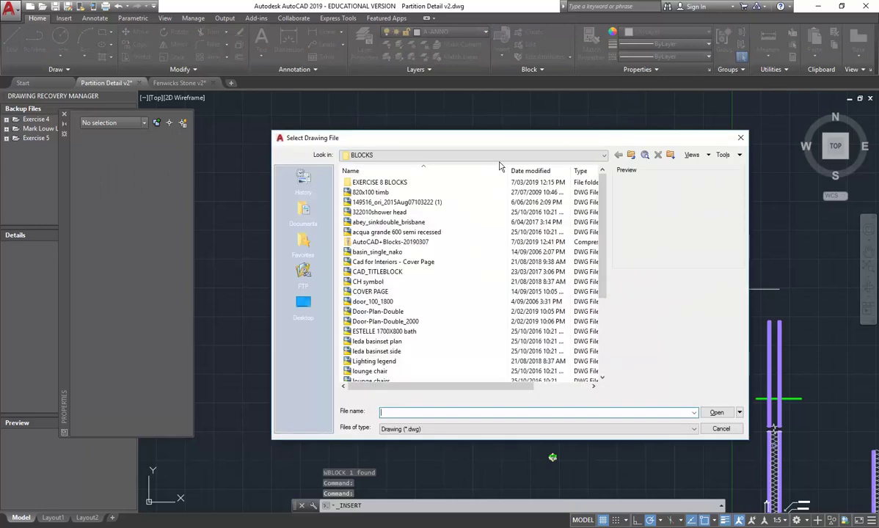
left_click(445, 156)
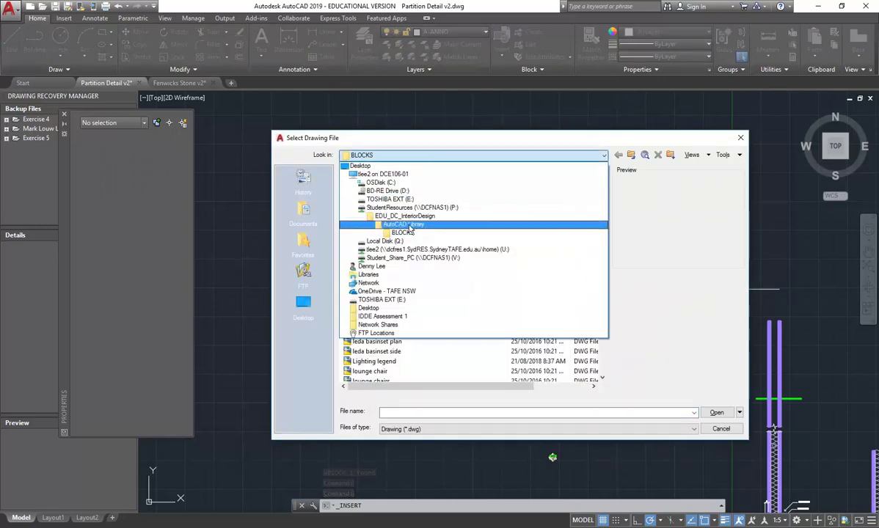
left_click(403, 224)
double_click(368, 182)
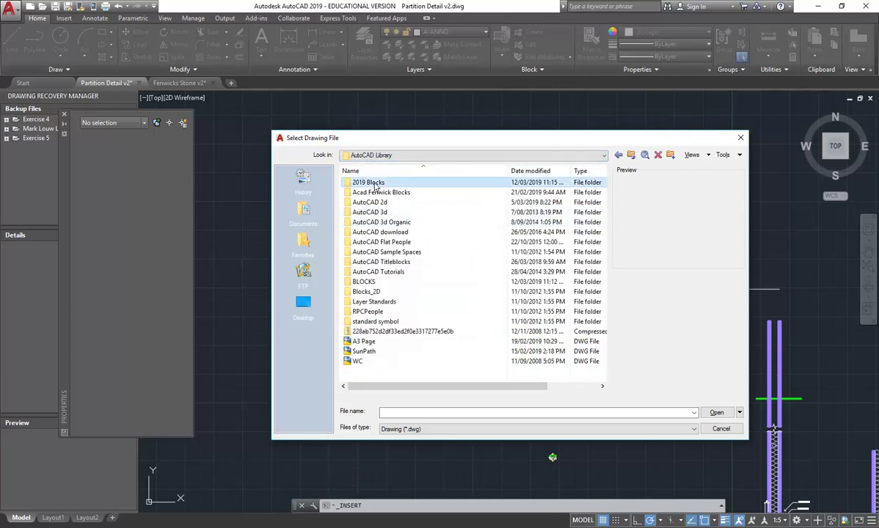
left_click(361, 224)
left_click(362, 232)
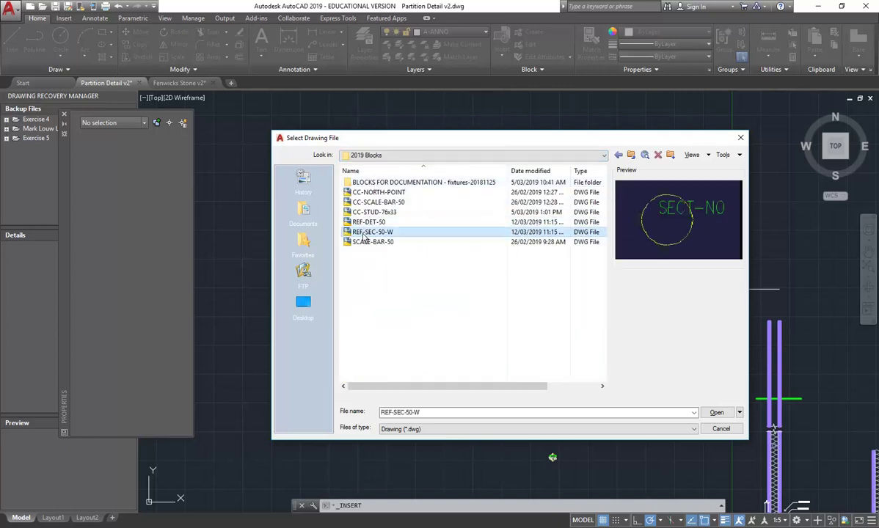
left_click(347, 222)
left_click(363, 233)
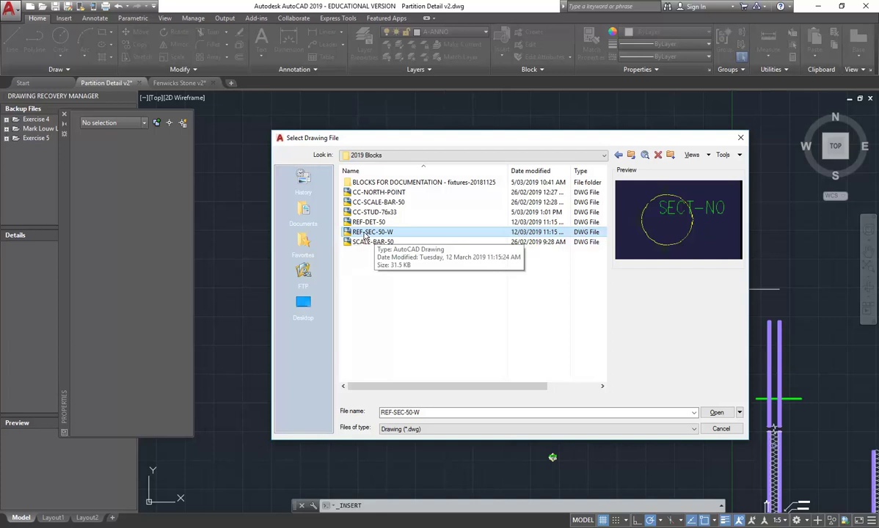
double_click(353, 233)
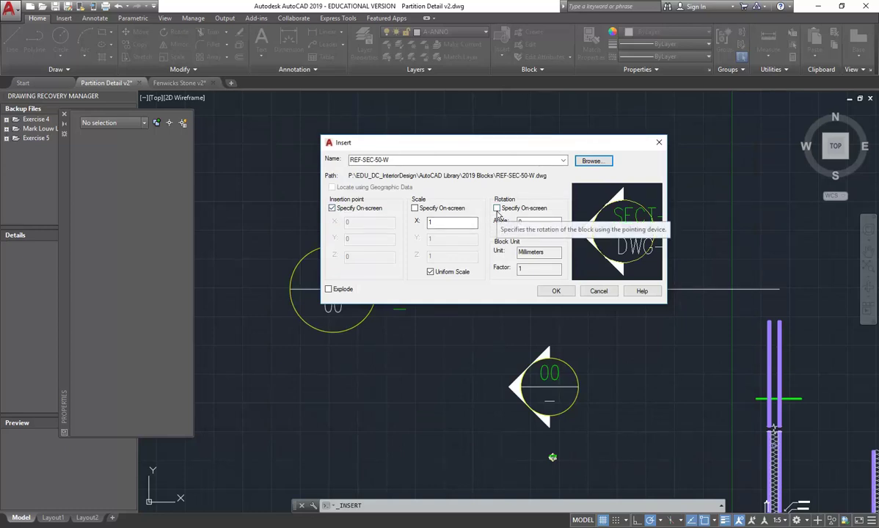
Step: Set the block's rotation to be specified on-screen, keep the uniform scale at 1, and redefine the existing REF-SEC-50-W block
left_click(497, 210)
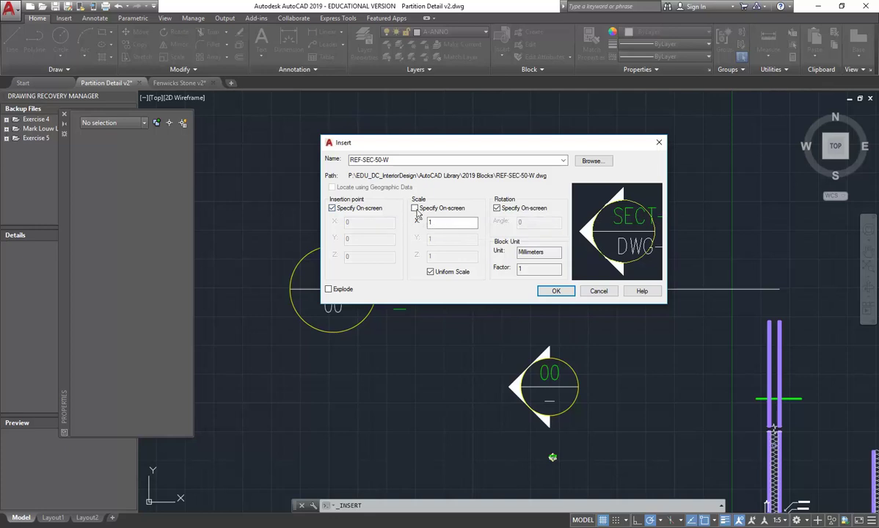
double_click(463, 224)
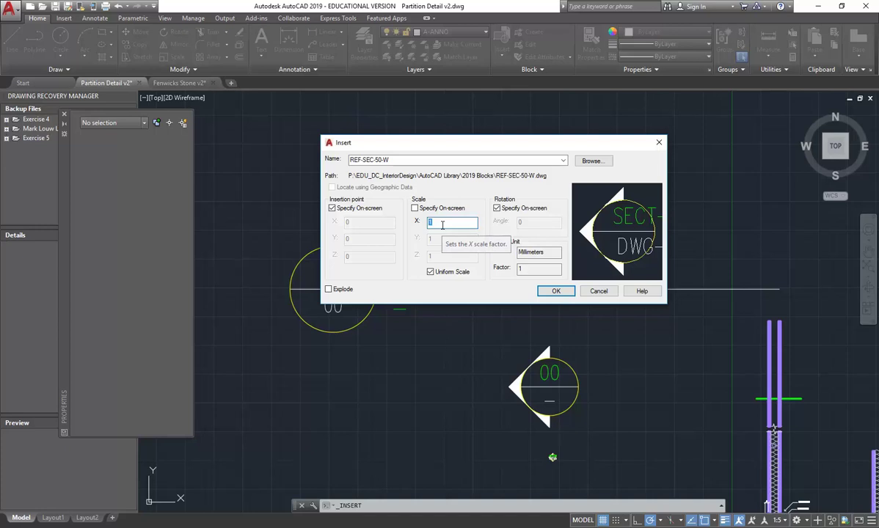
left_click(556, 291)
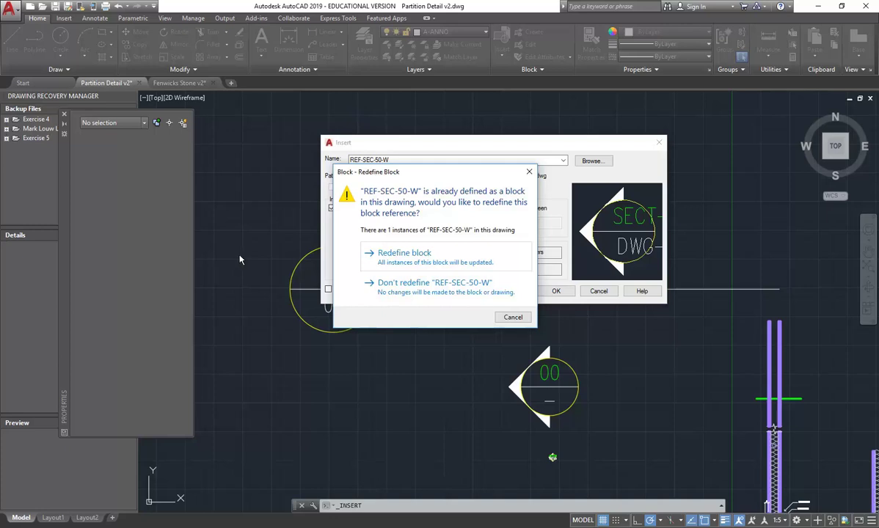
left_click(396, 253)
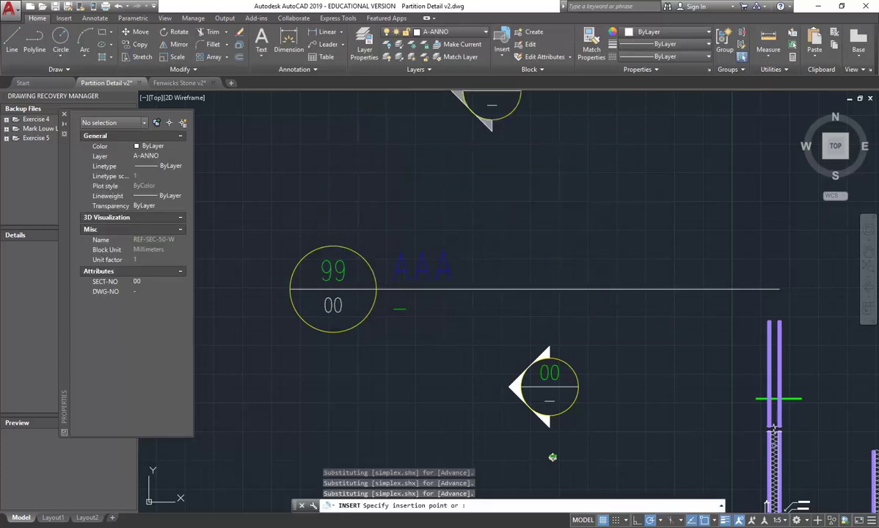
Step: Place the REF-SEC-50-W marker beside the top of the tall partition, rotated 270° to point upward, accepting the default attribute values
scroll(603, 291, "down", 2)
middle_click_drag(603, 291, 360, 251)
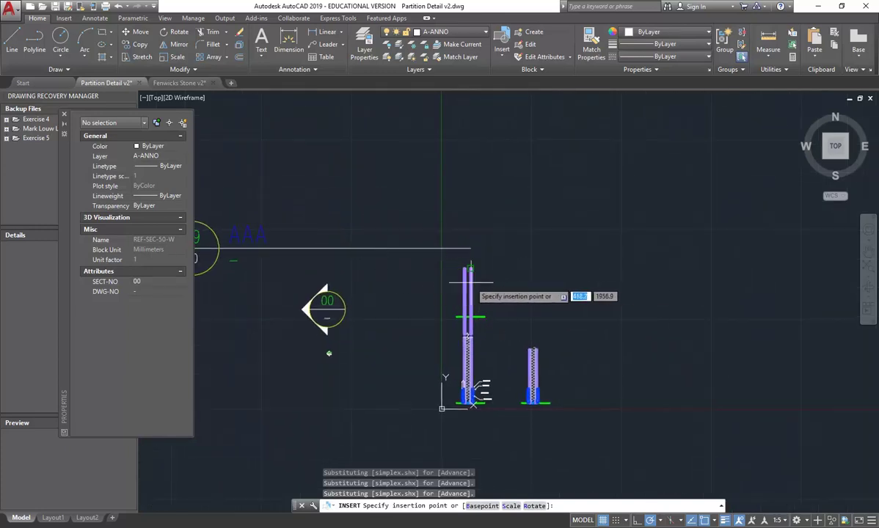
scroll(470, 296, "up", 5)
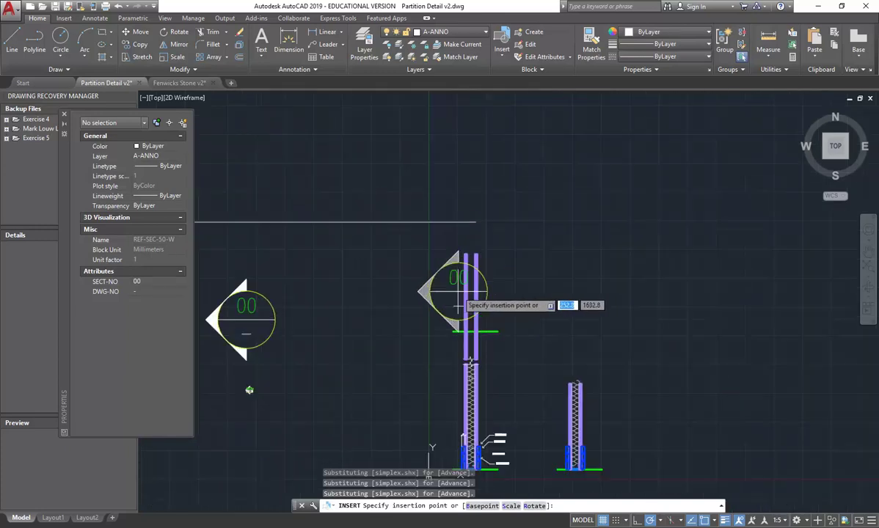
left_click(610, 250)
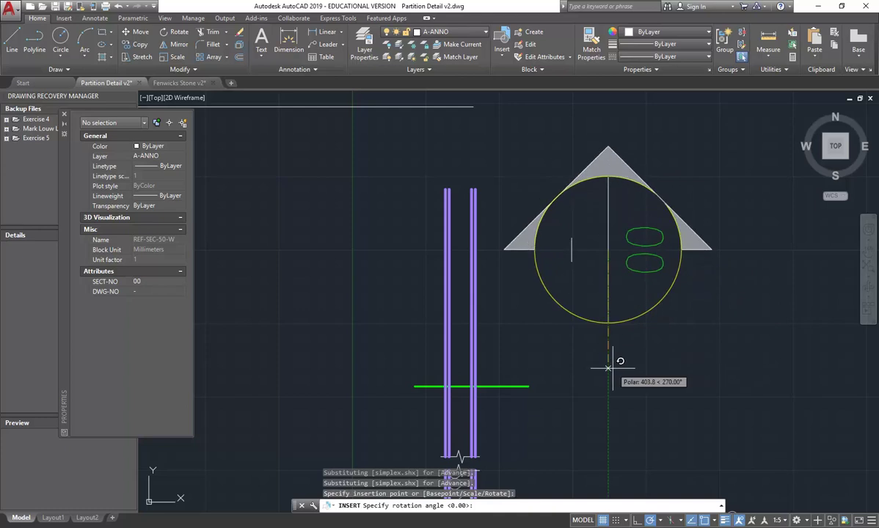
left_click(608, 367)
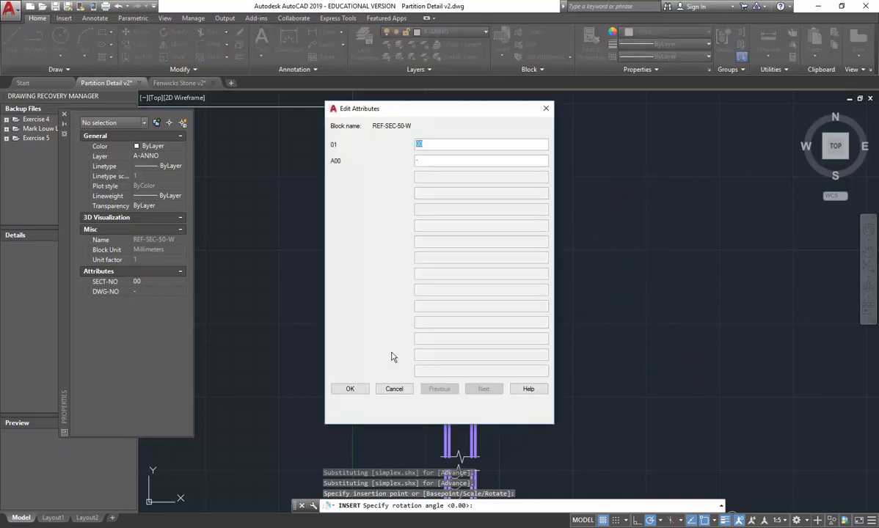
left_click(350, 389)
middle_click_drag(425, 269, 410, 325)
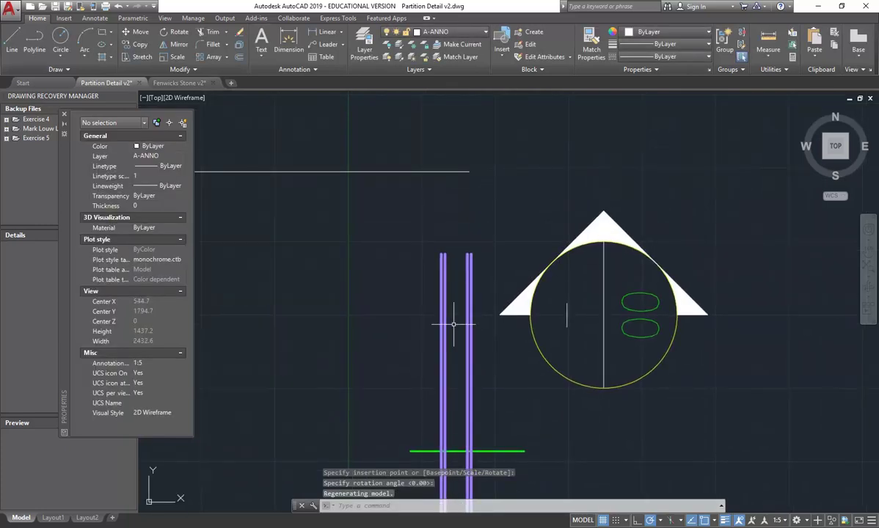
Step: Set the inserted section marker's X and Y scales to 0.1
scroll(454, 324, "down", 2)
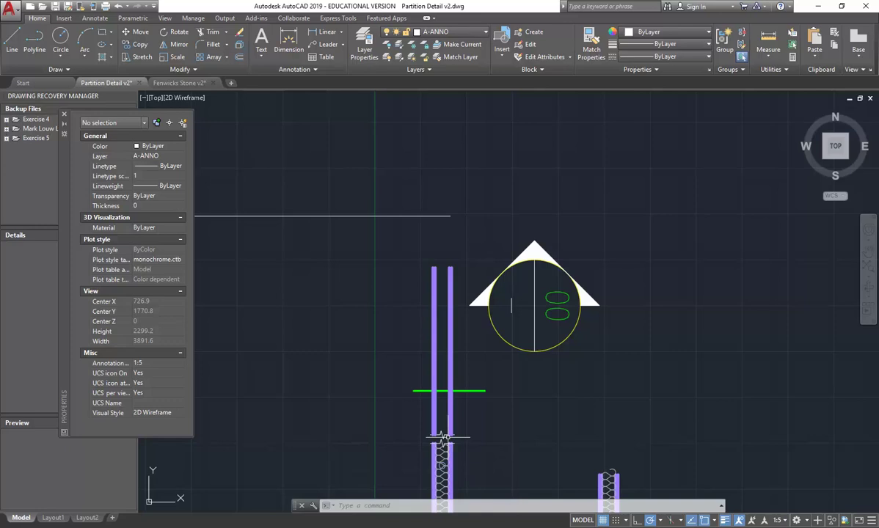
mouse_move(458, 390)
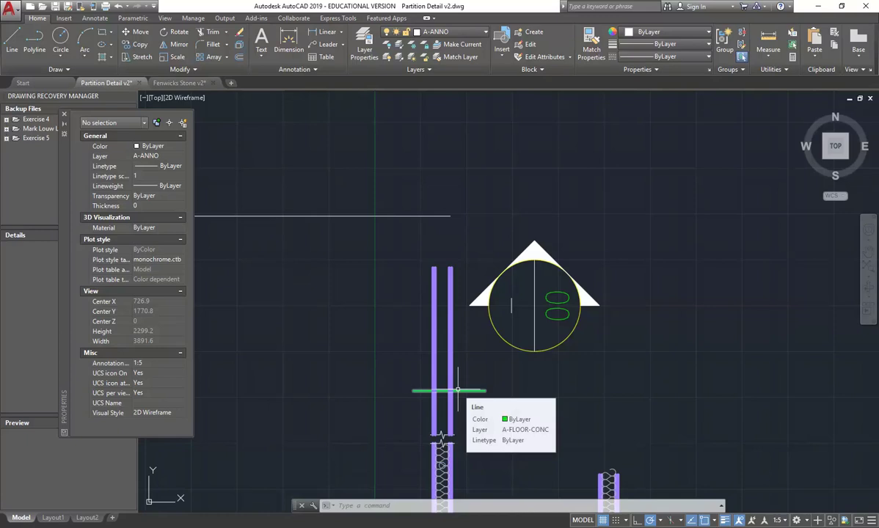
middle_click_drag(419, 378, 460, 366)
scroll(518, 308, "up", 4)
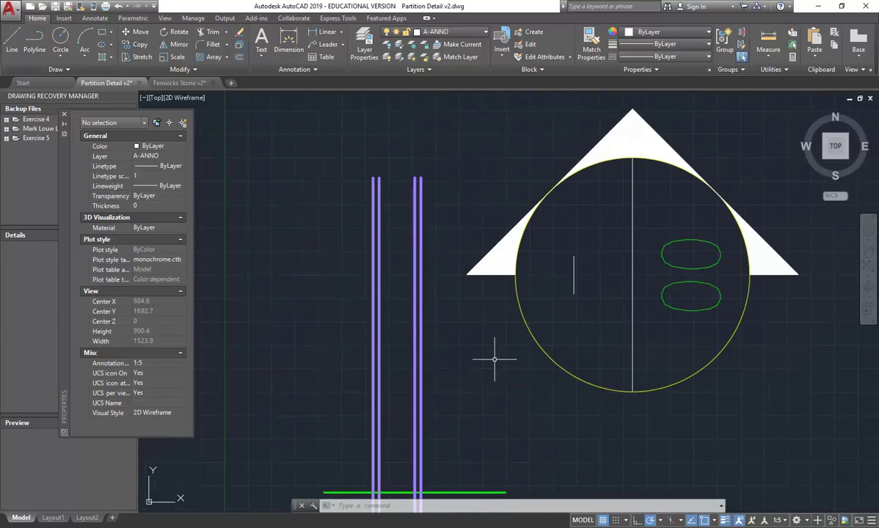
left_click(516, 290)
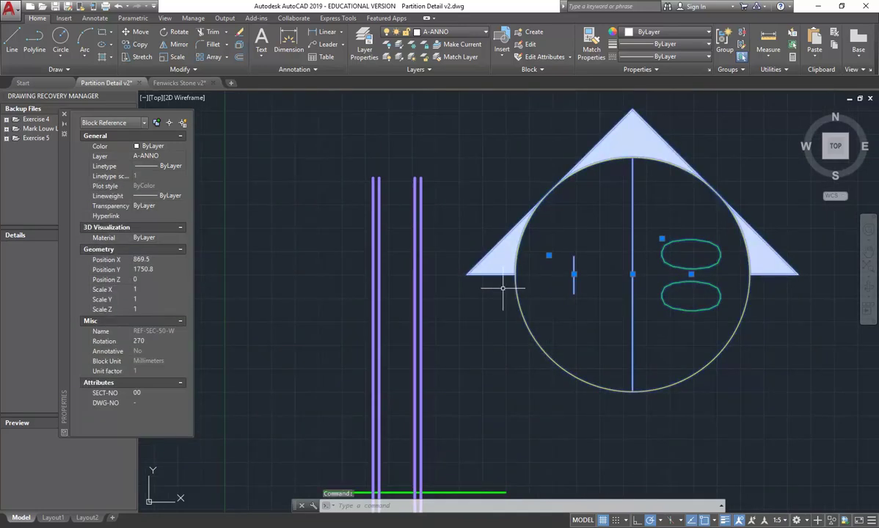
scroll(471, 318, "down", 2)
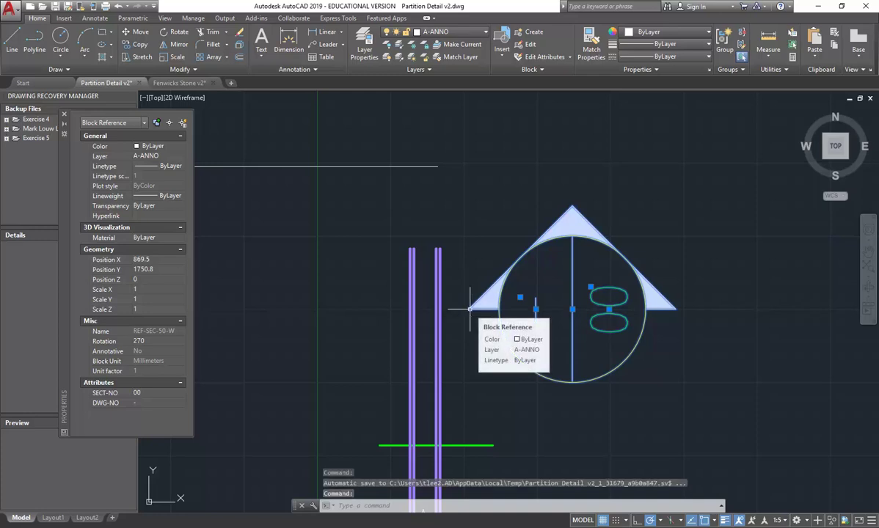
right_click(471, 309)
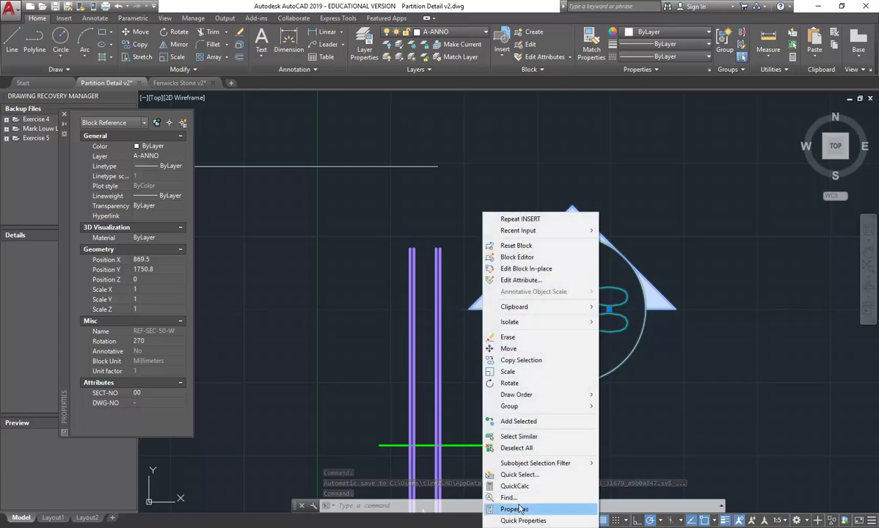
left_click(150, 290)
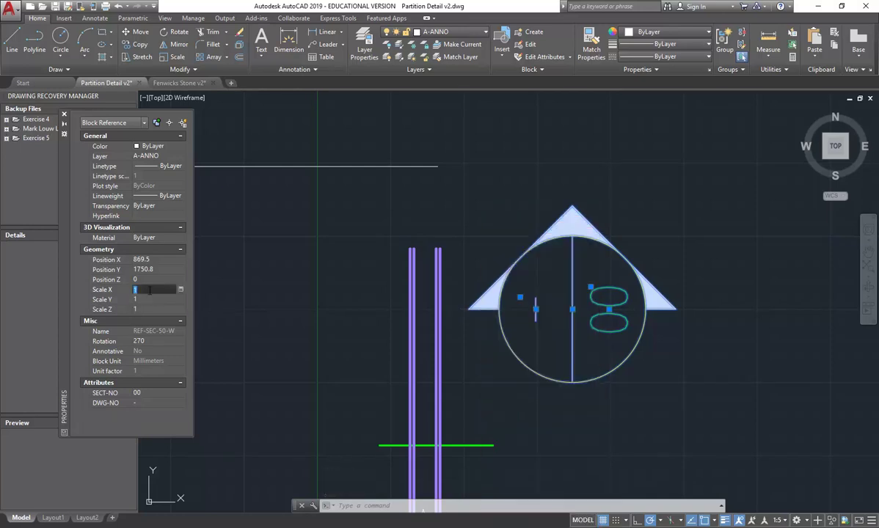
left_click(147, 310)
left_click(152, 287)
type("0.1")
left_click(153, 299)
type("0.1")
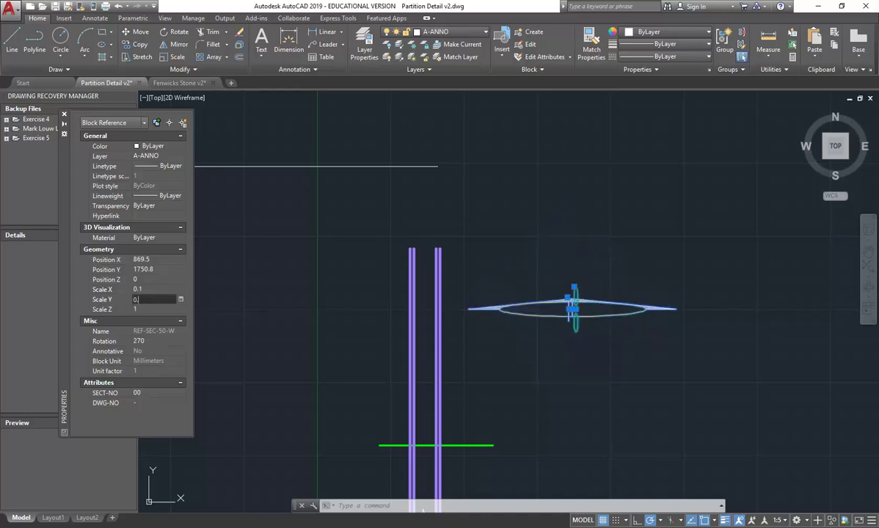
key("Return")
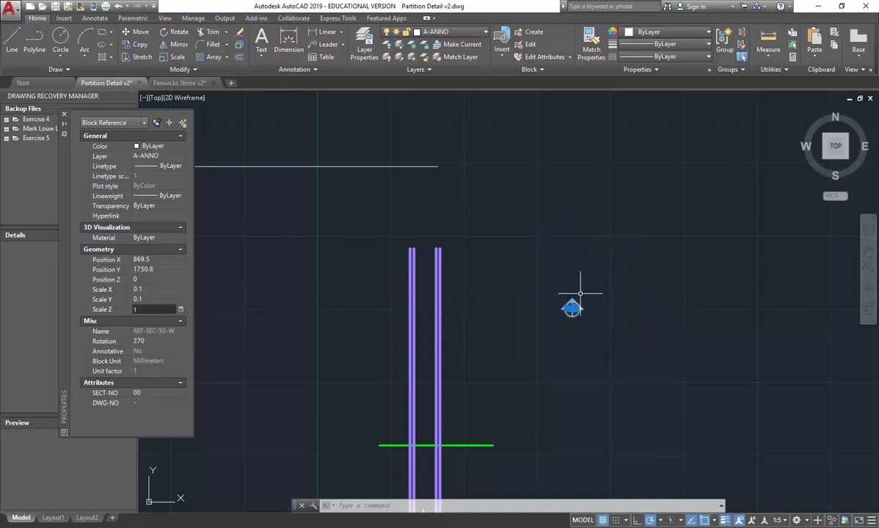
Step: Move the scaled section marker closer to the tall partition, just above the green floor line
scroll(579, 320, "up", 4)
scroll(577, 301, "up", 5)
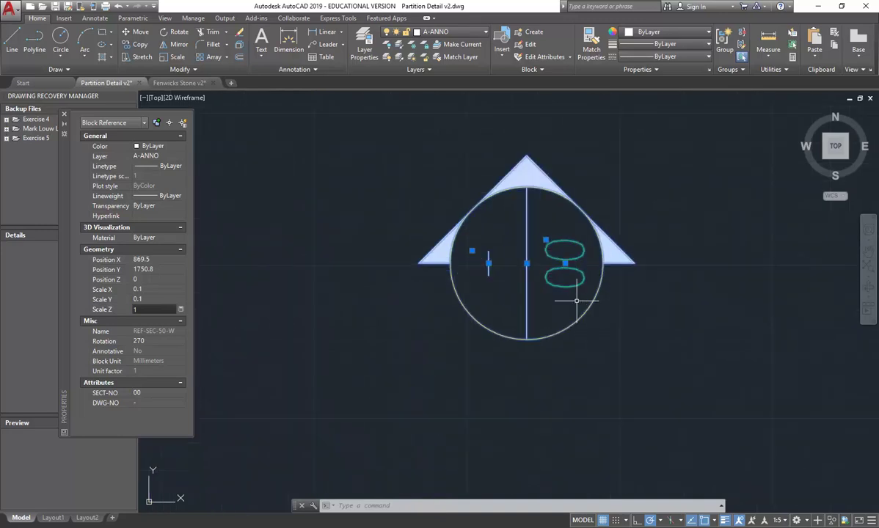
scroll(577, 301, "down", 5)
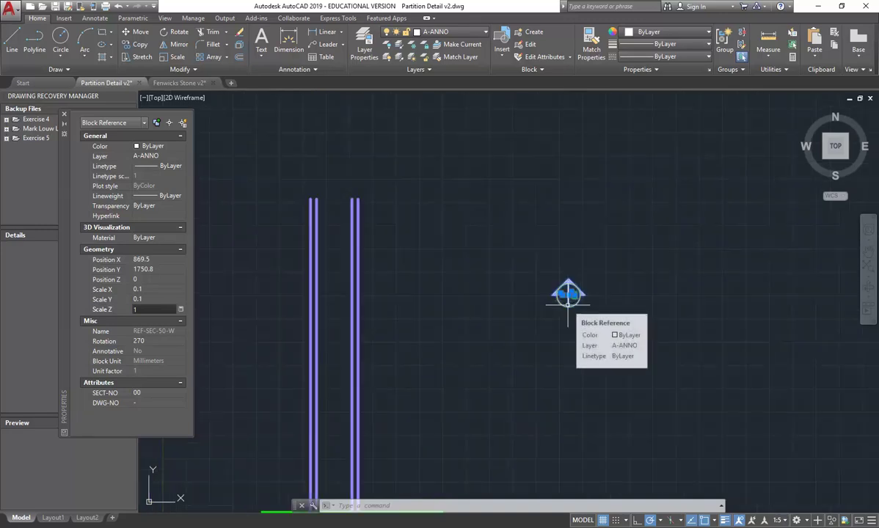
mouse_move(569, 294)
left_mouse_down()
mouse_move(410, 352)
mouse_move(406, 364)
left_mouse_up()
middle_click_drag(321, 363, 431, 286)
scroll(411, 246, "down", 4)
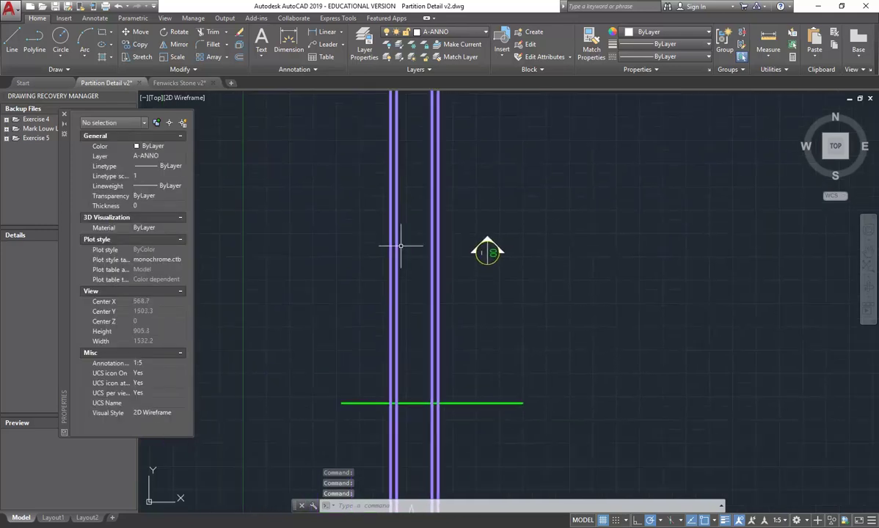
scroll(444, 199, "up", 4)
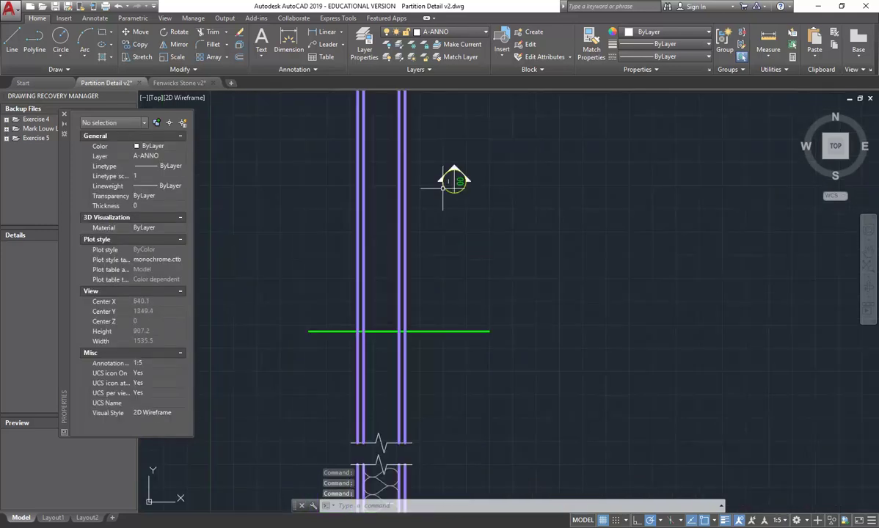
Step: Move the section marker down past the break line, beside the insulated partition and above the upper Skirting duct label
left_click(453, 184)
left_click(454, 180)
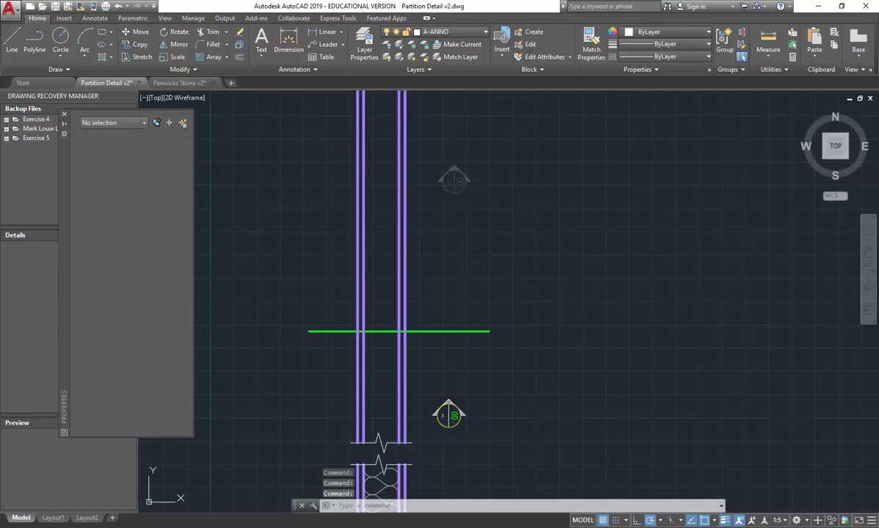
middle_click_drag(454, 419, 466, 238)
left_click(465, 238)
middle_click_drag(466, 349, 405, 237)
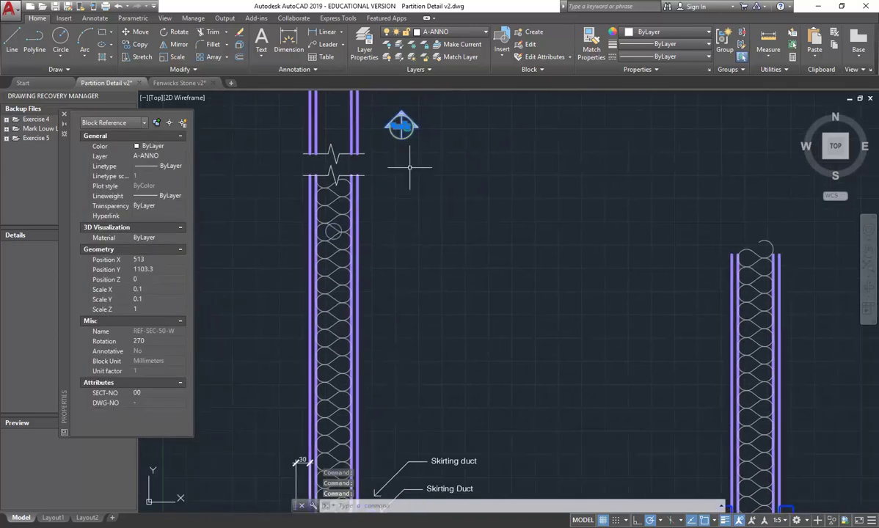
left_click(402, 126)
left_click(411, 401)
scroll(408, 342, "up", 5)
scroll(408, 343, "down", 3)
scroll(408, 342, "up", 2)
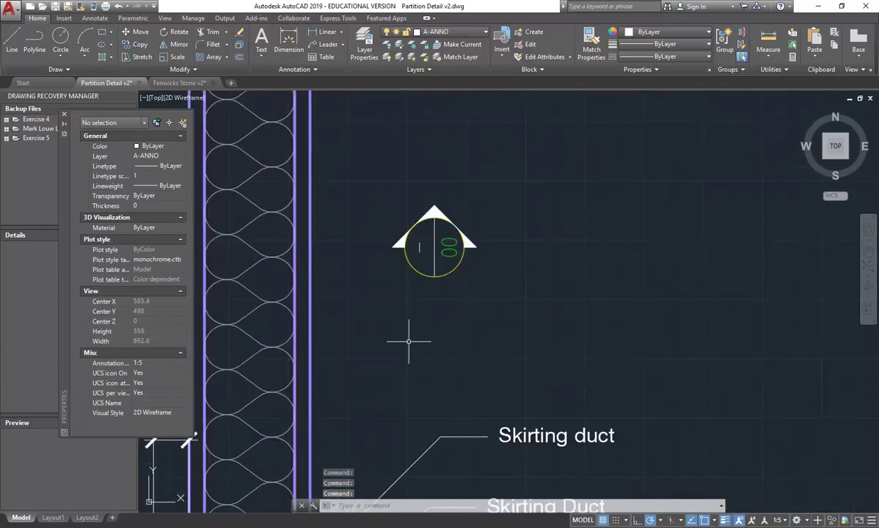
Step: Copy the section marker horizontally about 138 mm away from the partition
middle_click_drag(369, 259, 418, 281)
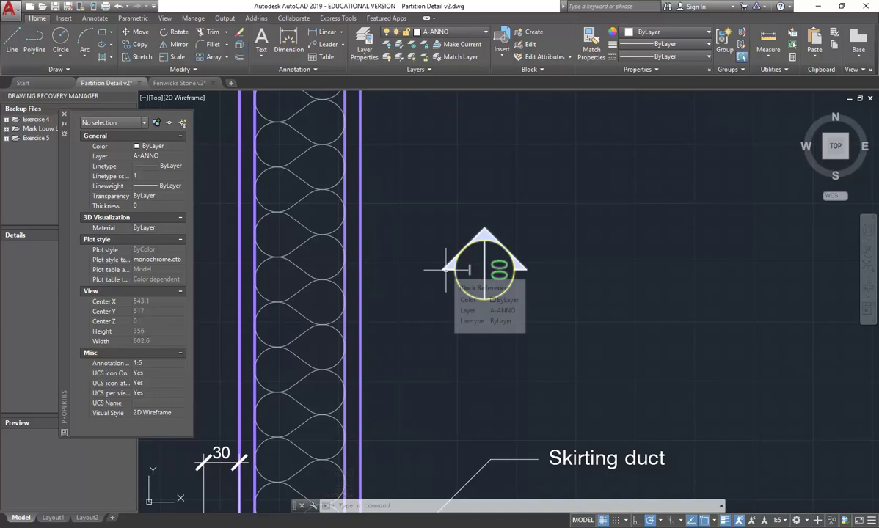
left_click(453, 273)
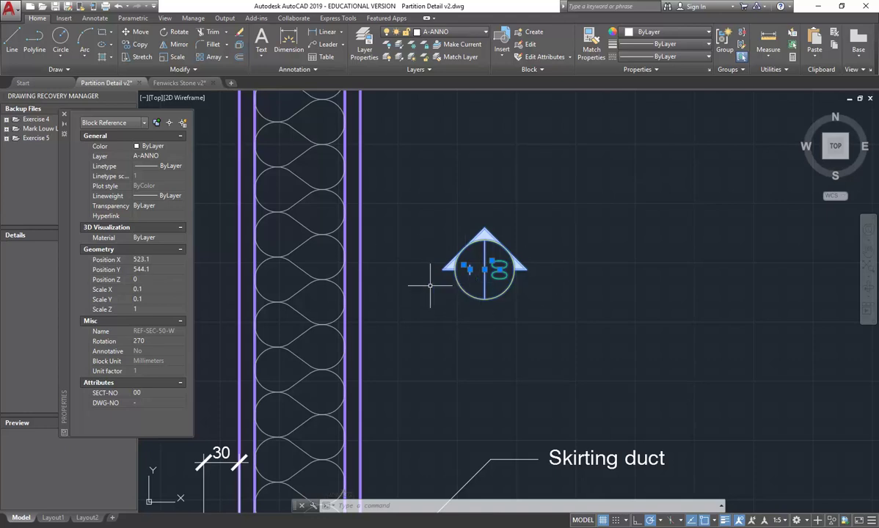
left_click(135, 44)
left_click(442, 270)
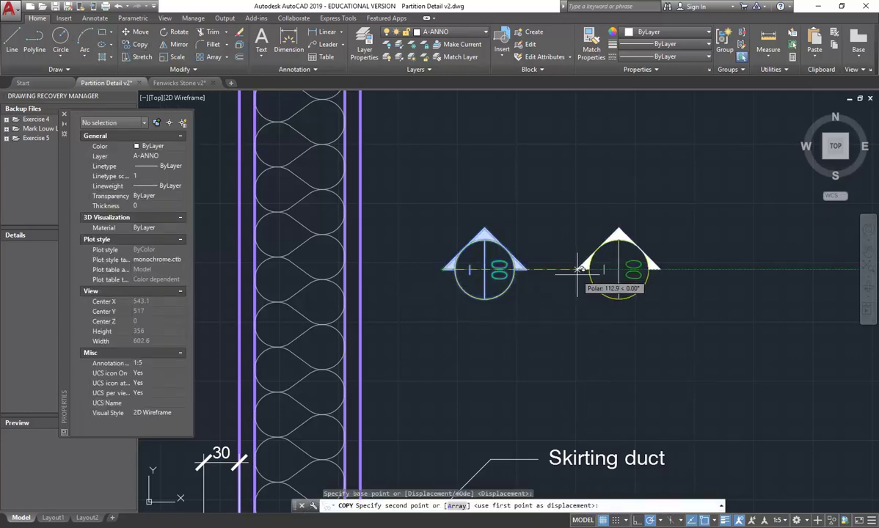
left_click(606, 272)
key("Return")
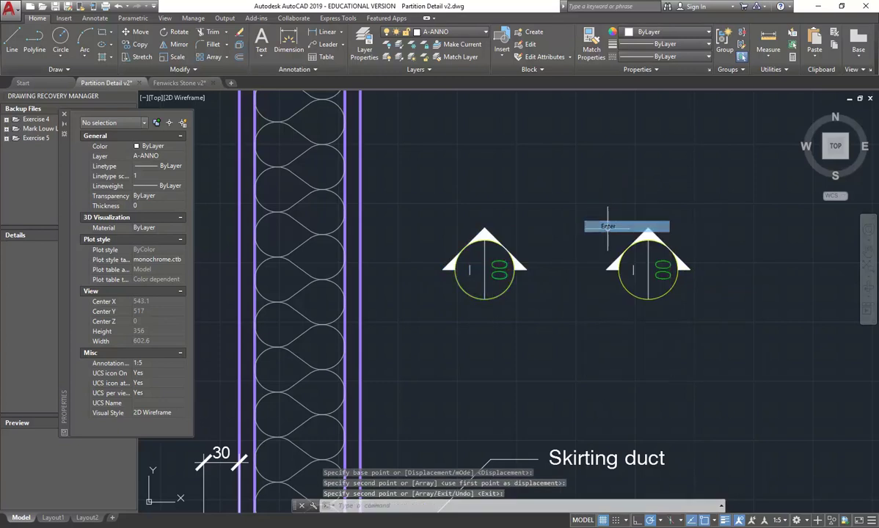
Step: Explode the copied section marker into its separate geometry and attribute definitions
scroll(526, 202, "up", 3)
left_click(546, 291)
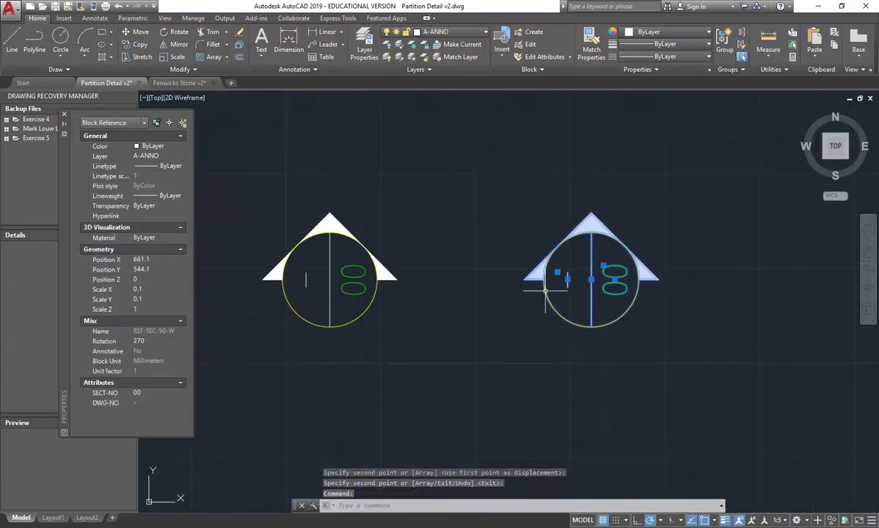
scroll(499, 279, "down", 5)
scroll(521, 312, "up", 3)
key("Return")
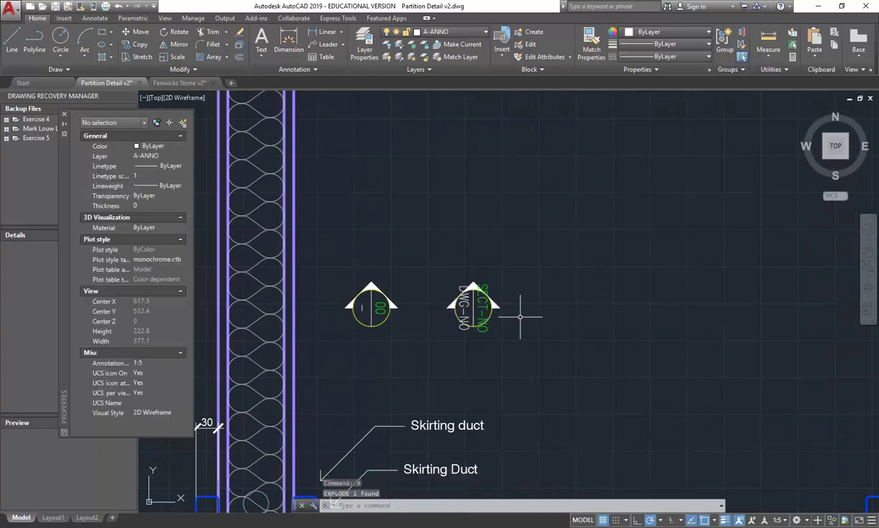
Step: Rotate the exploded marker's SECT-NO and DWG-NO attributes and dividing line 90° about the circle's centre so the text reads horizontally
scroll(421, 310, "up", 2)
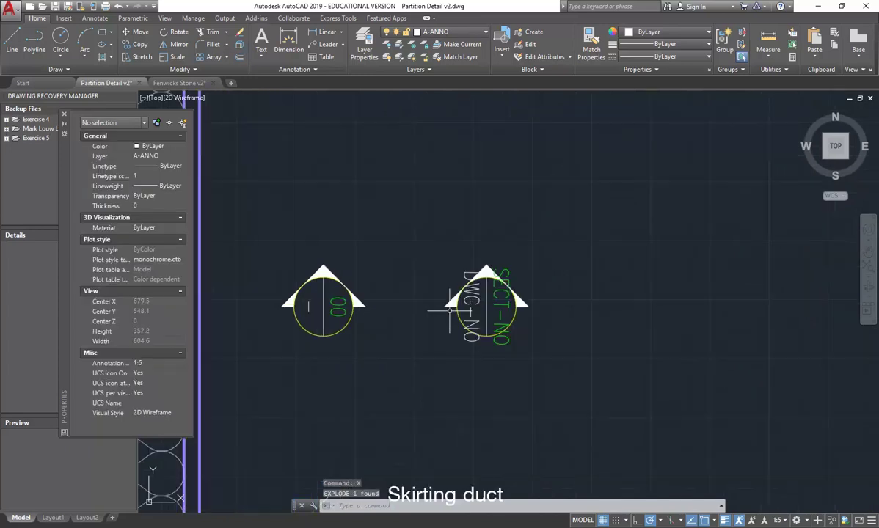
scroll(477, 308, "up", 3)
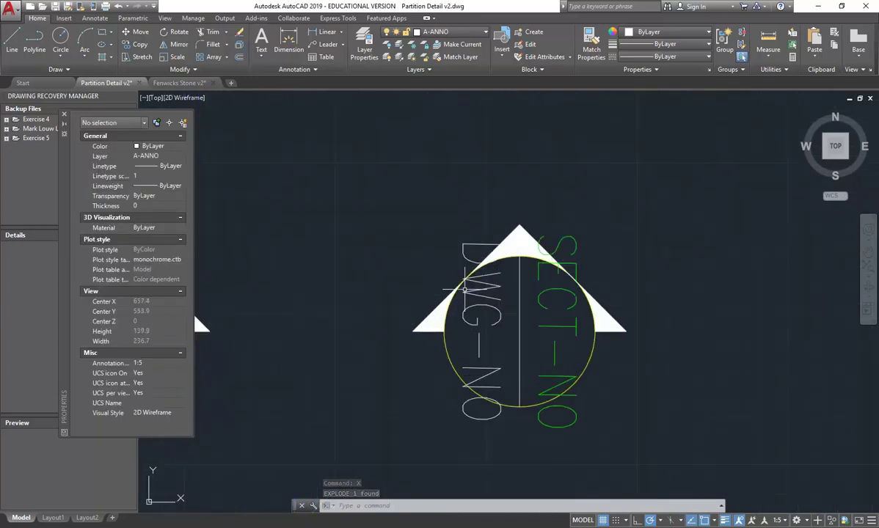
middle_click_drag(522, 361, 465, 323)
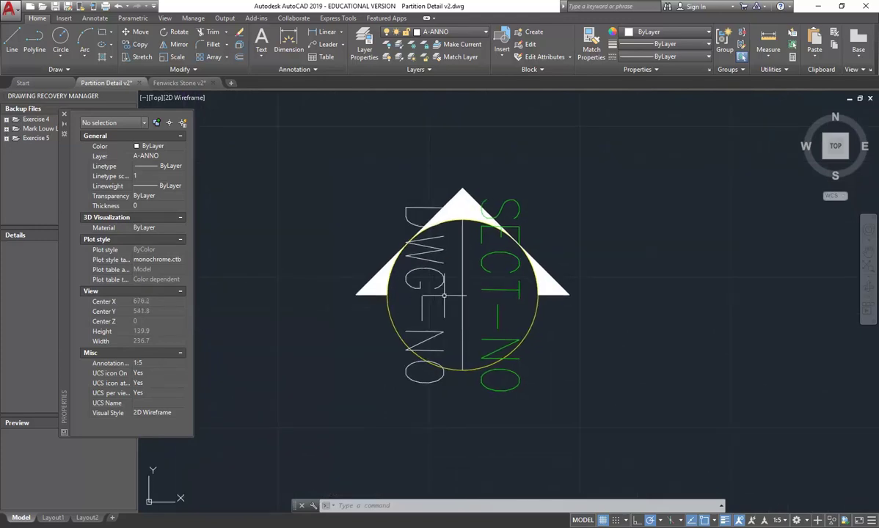
left_click(493, 262)
left_click(421, 309)
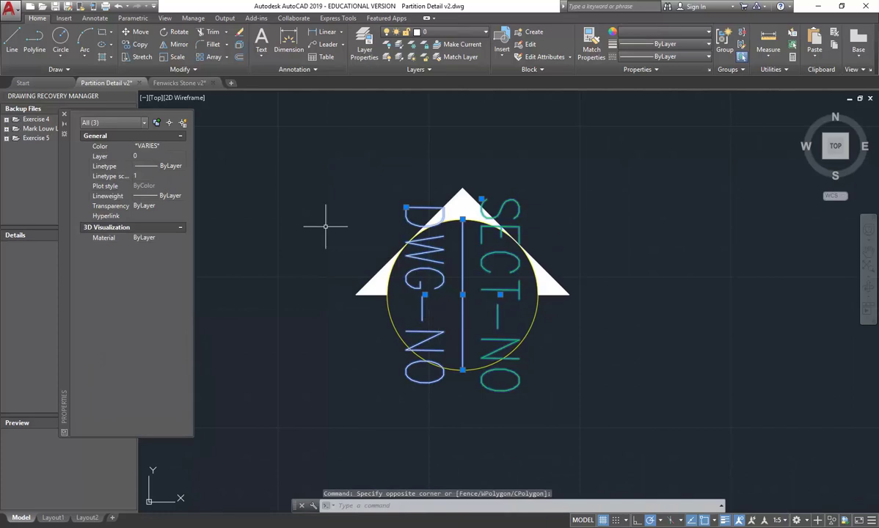
left_click(176, 31)
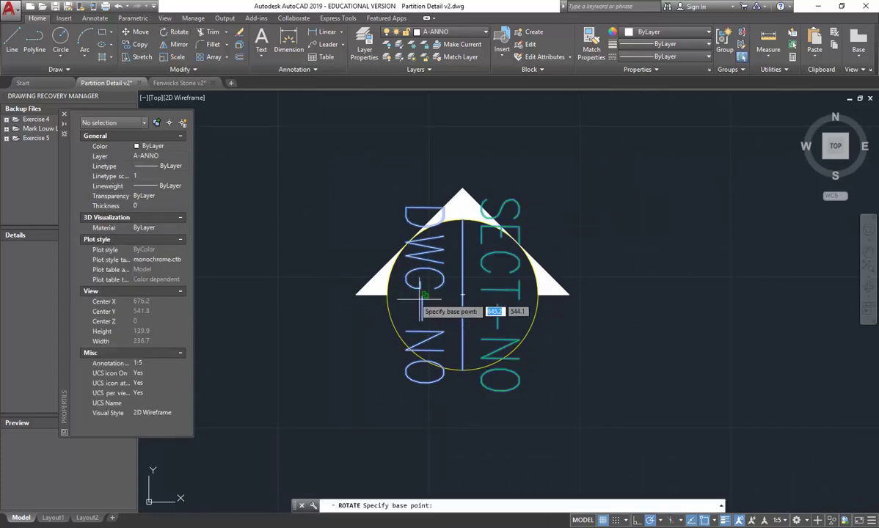
left_click(462, 295)
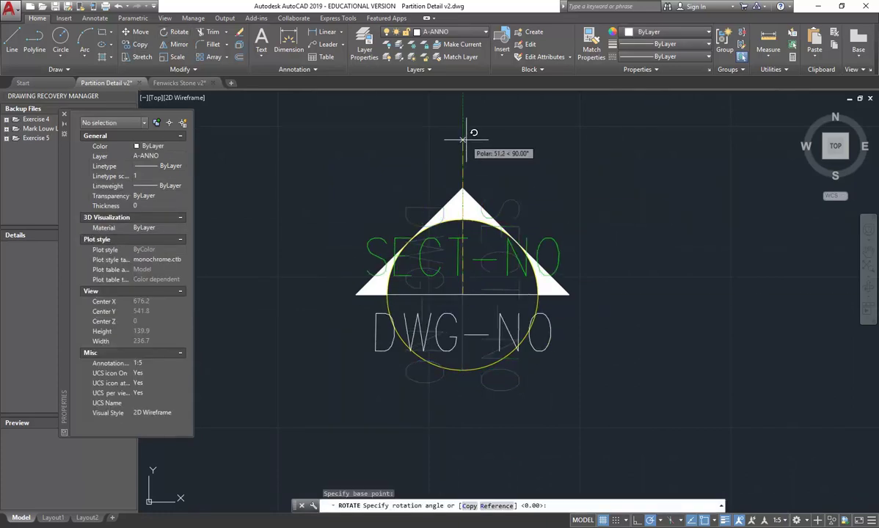
left_click(462, 138)
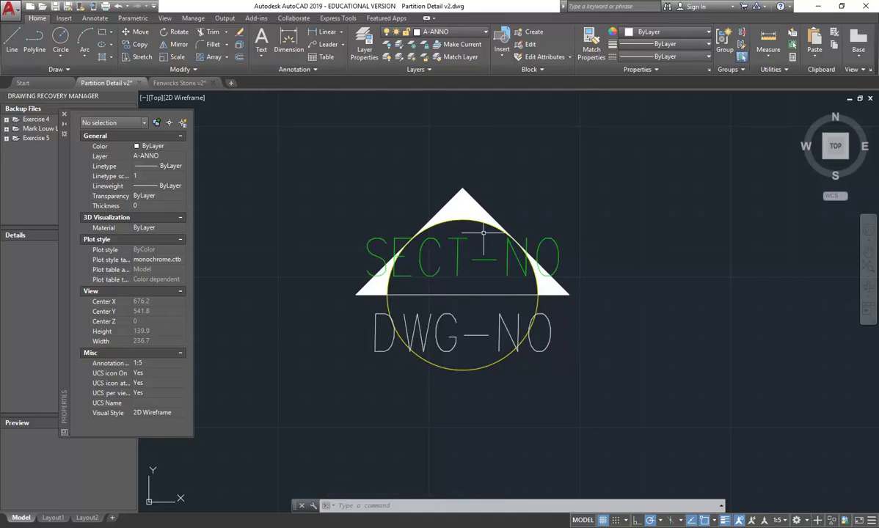
scroll(247, 261, "down", 4)
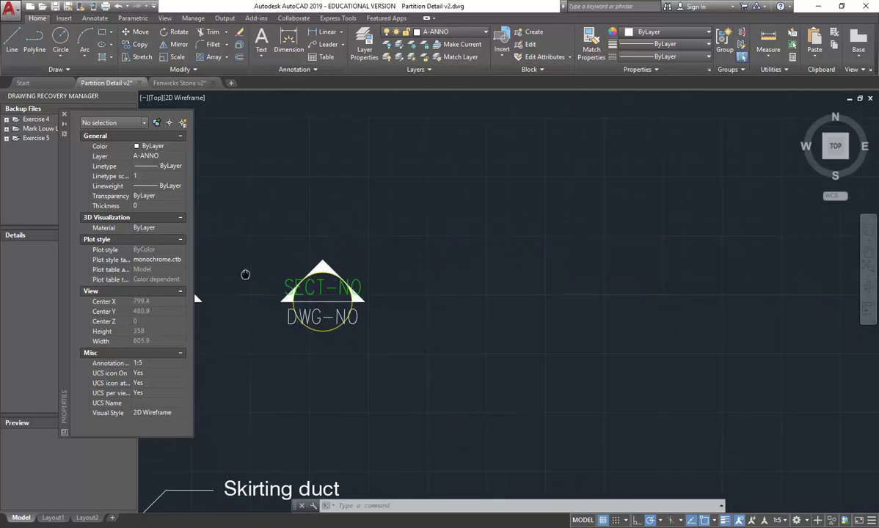
Step: Scale the complete exploded marker, including its attributes, by a factor of 10 from the triangle's lower-left corner
left_click(251, 239)
left_click(427, 367)
scroll(337, 230, "up", 3)
middle_click_drag(338, 230, 330, 205)
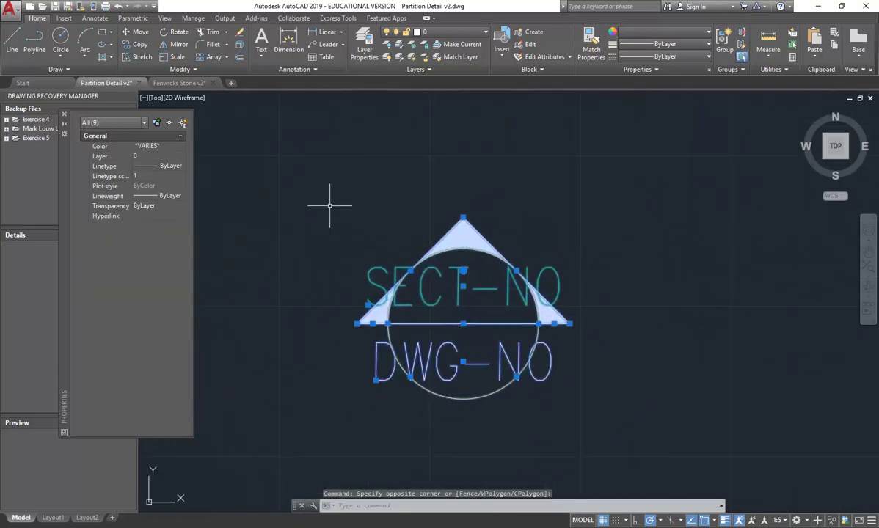
scroll(329, 205, "down", 2)
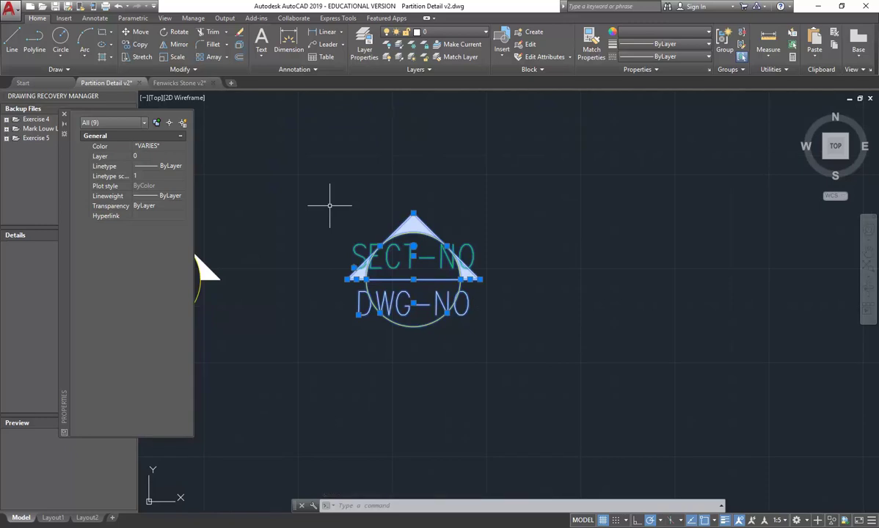
scroll(341, 232, "up", 2)
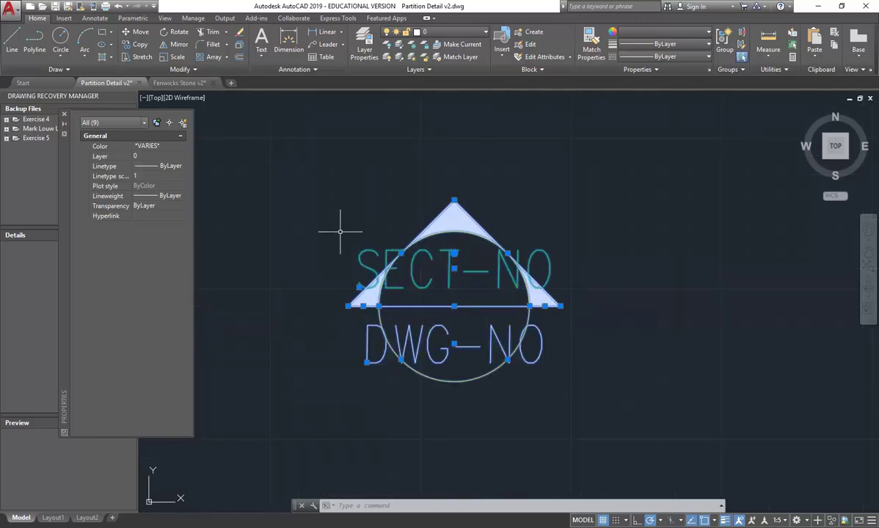
left_click(173, 58)
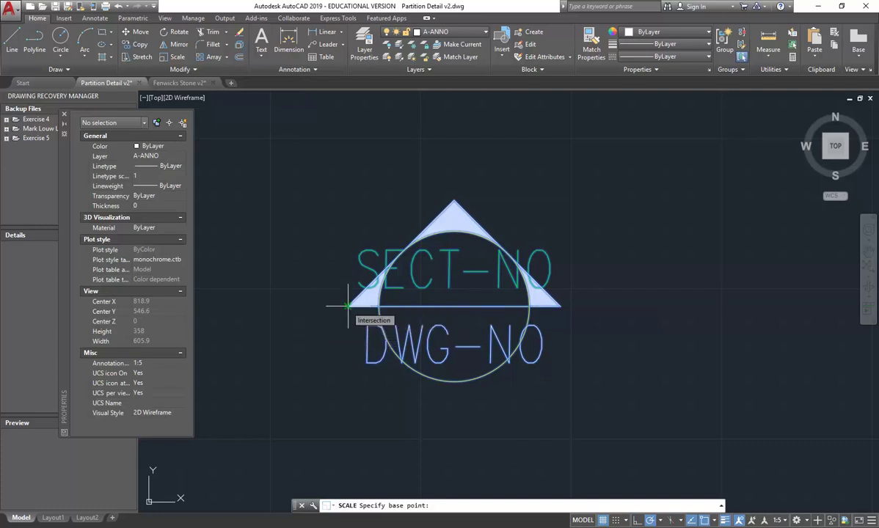
left_click(348, 306)
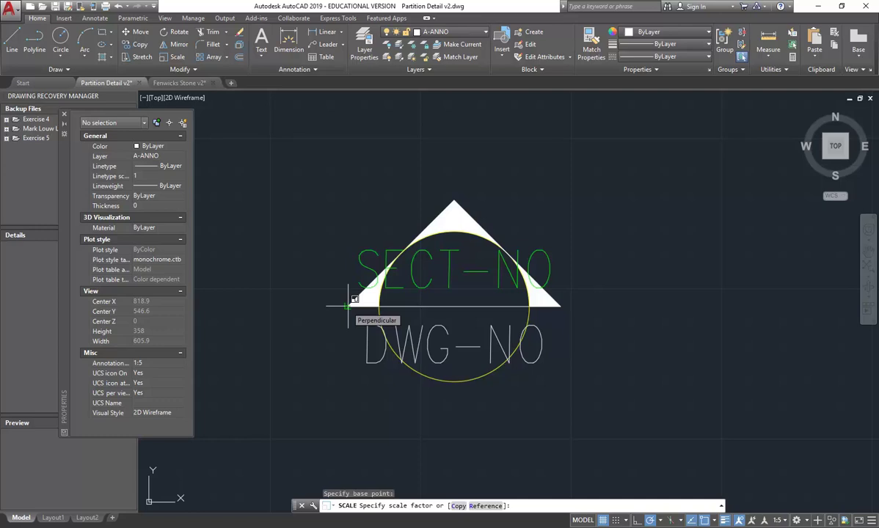
type("10")
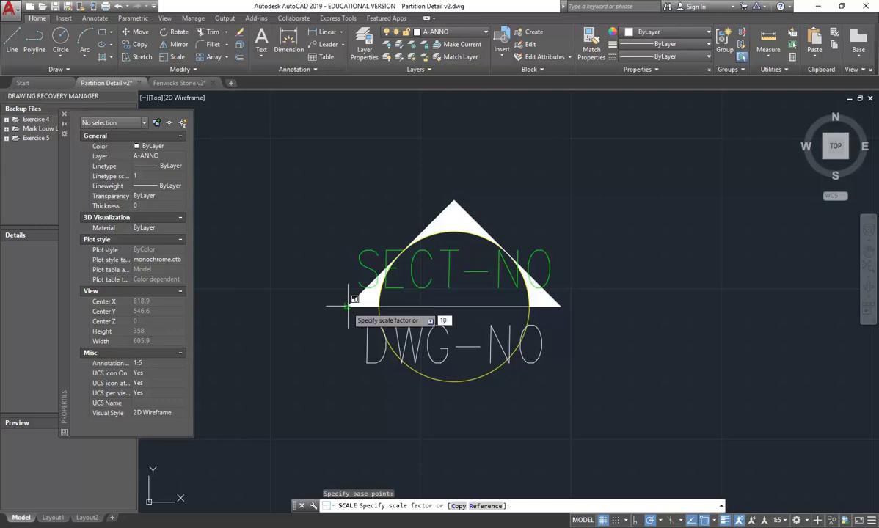
key("Return")
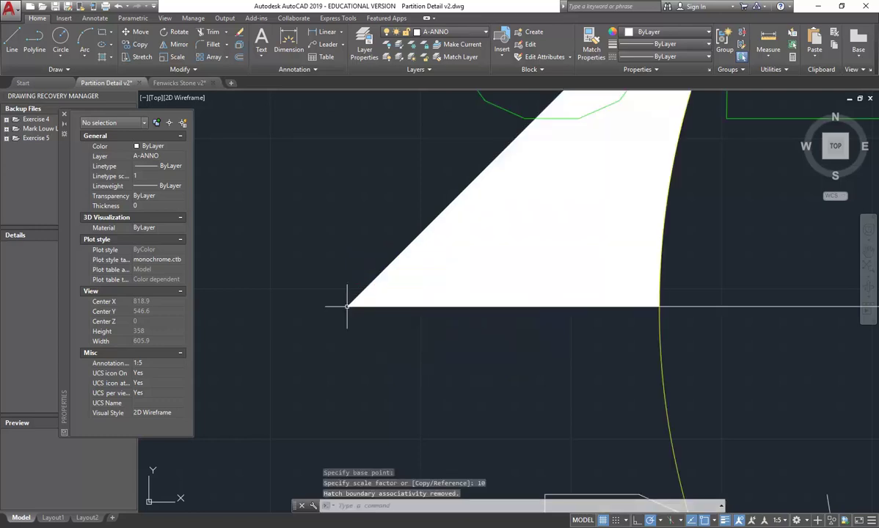
scroll(488, 244, "down", 8)
scroll(488, 244, "up", 2)
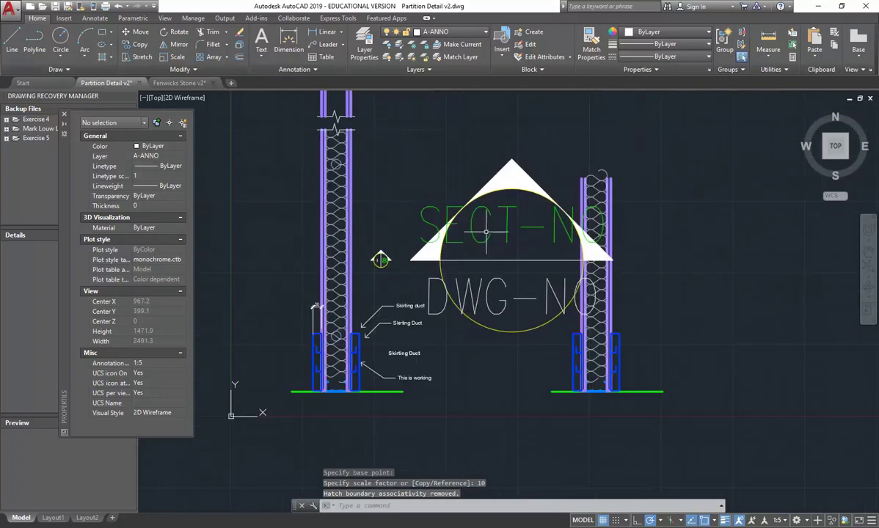
scroll(544, 193, "up", 2)
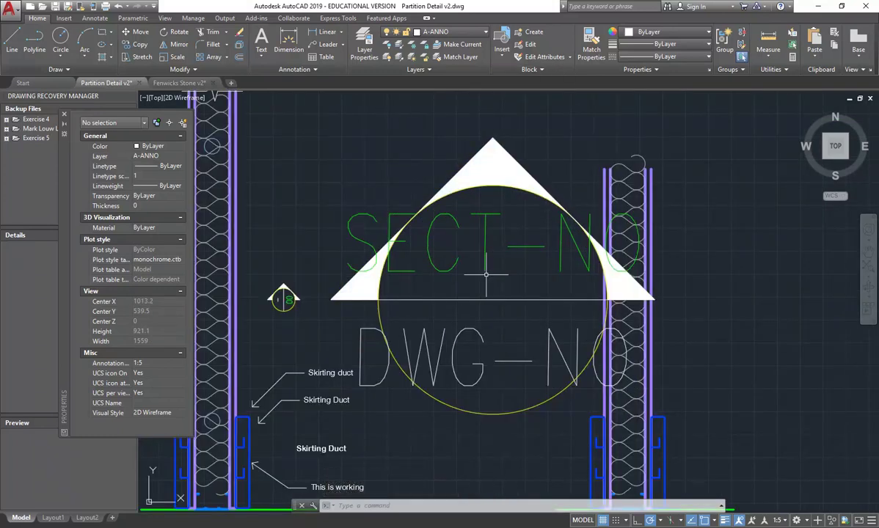
Step: Begin a block definition from the enlarged marker's previously selected objects, with the midpoint of its dividing line as base point
left_click(529, 36)
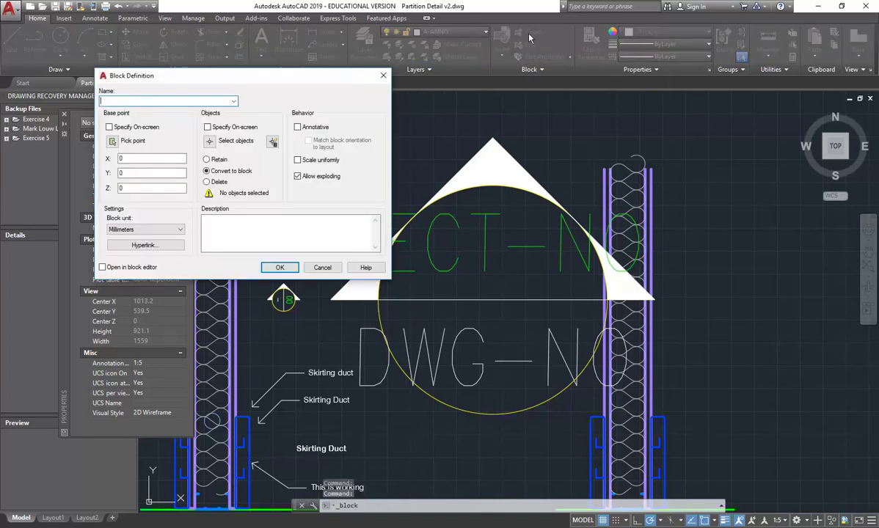
left_click(212, 141)
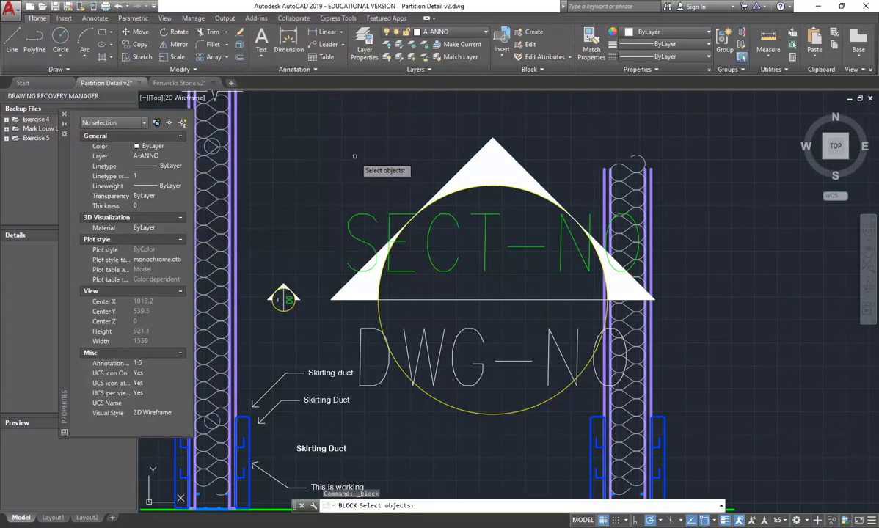
type("p")
key("Return")
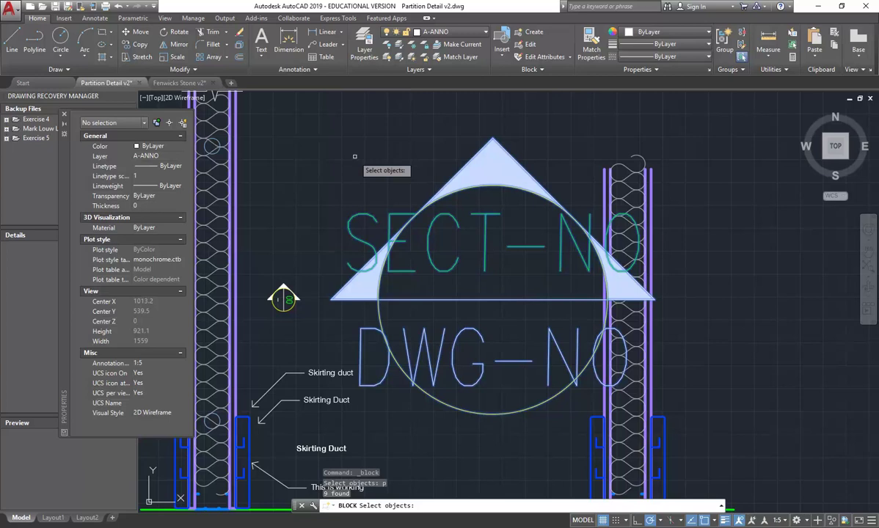
key("Return")
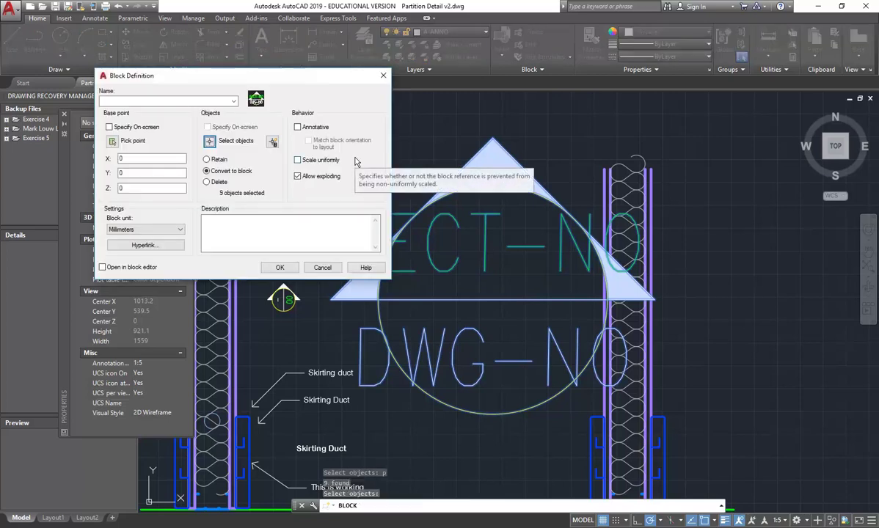
left_click(112, 140)
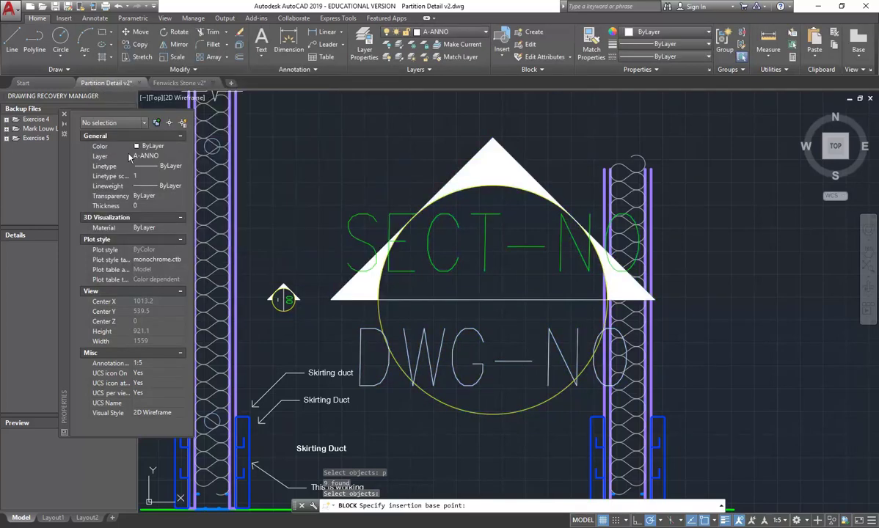
left_click(493, 300)
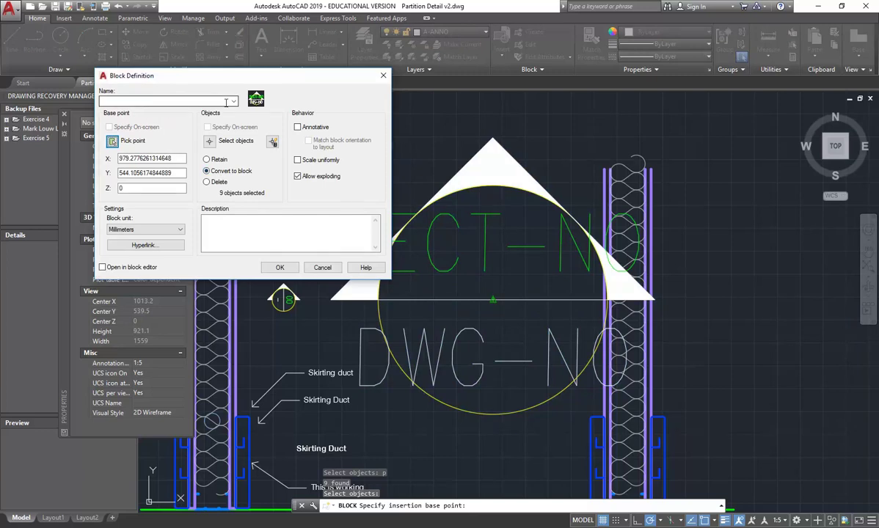
Step: Name the block REF-SEC-50-R, adapted from the existing REF-SEC-50-W name, and re-pick the dividing line's midpoint as base point
left_click(234, 102)
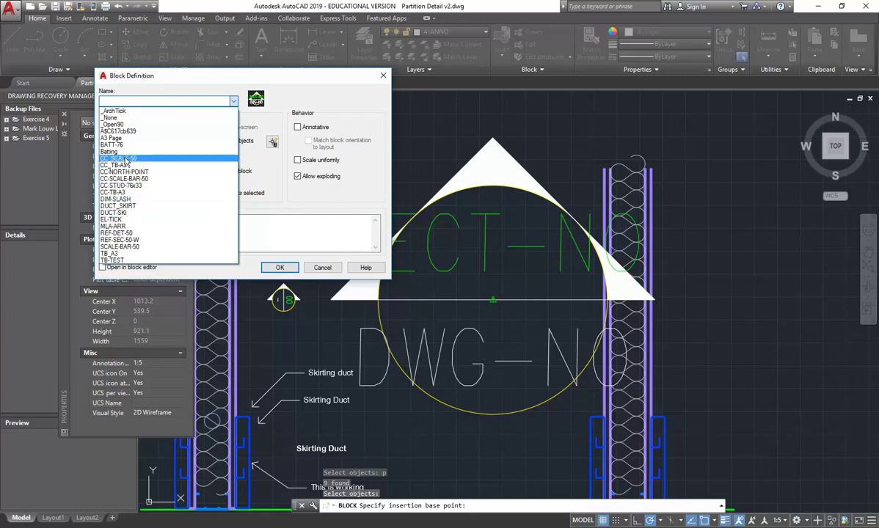
left_click(119, 239)
left_click(147, 100)
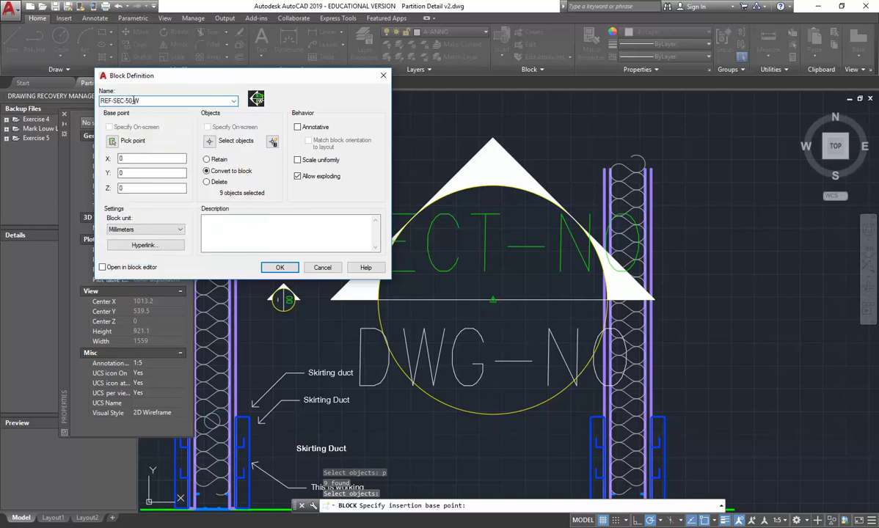
key("shift+Left")
type("R")
left_click(112, 142)
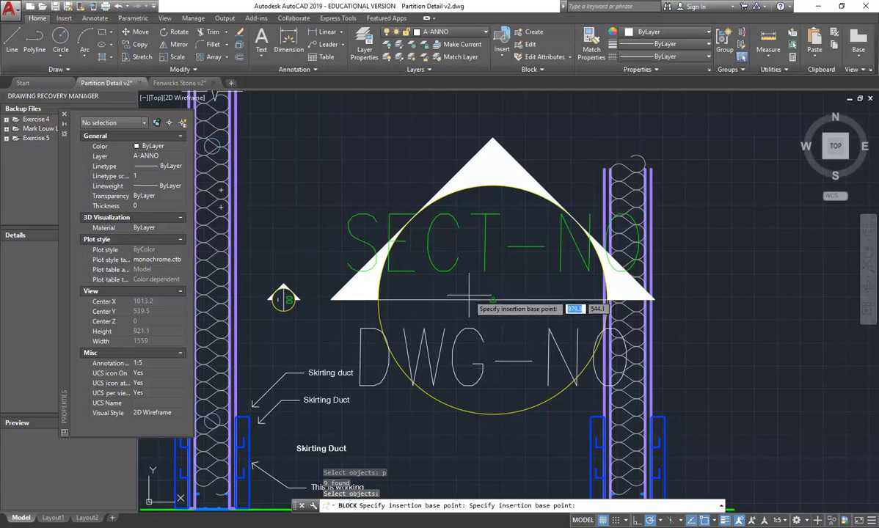
left_click(493, 300)
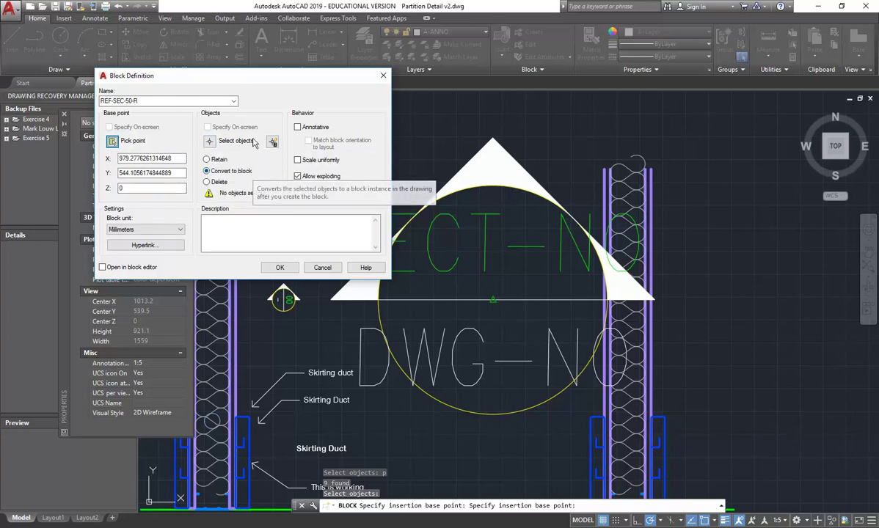
Step: Reselect the enlarged marker's objects and create the REF-SEC-50-R block with the source objects set to Delete
left_click(210, 140)
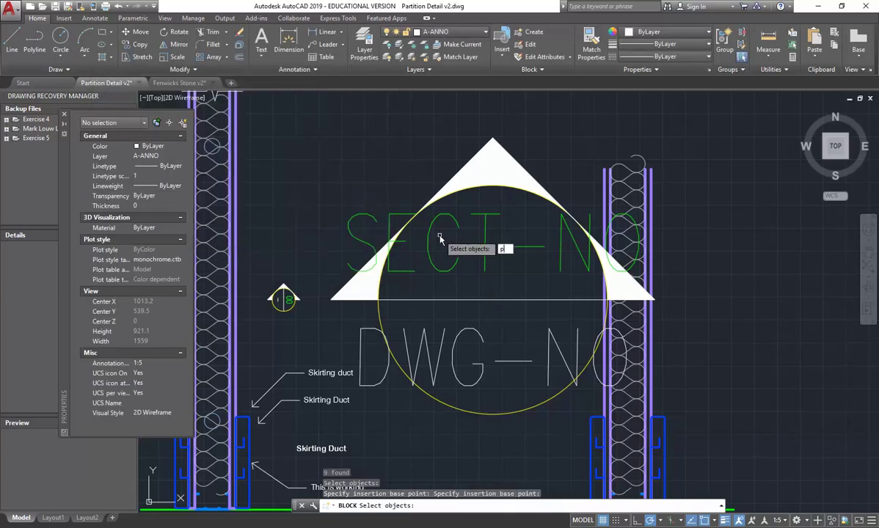
type("p")
key("Return")
key("Return")
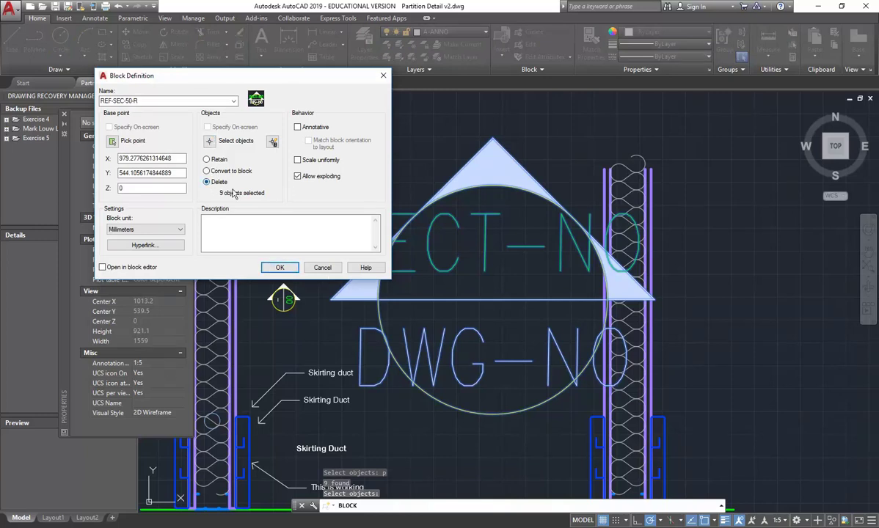
left_click(272, 269)
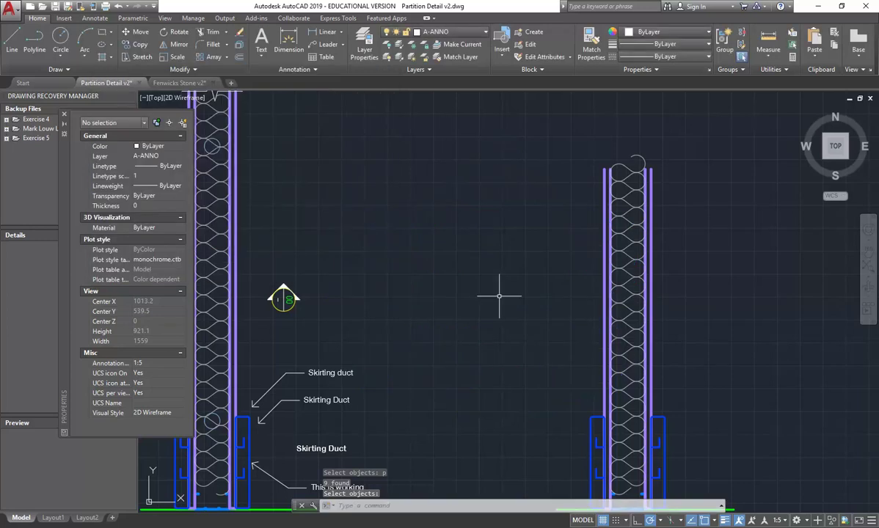
Step: Try to insert the REF-SEC-50-R block in the empty area beside the partition, and undo back to the loose marker geometry
left_click(502, 45)
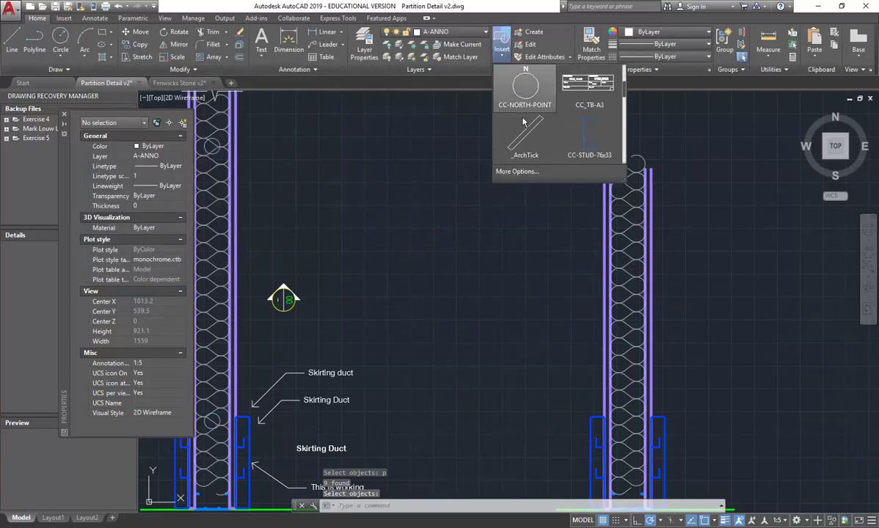
scroll(595, 149, "down", 5)
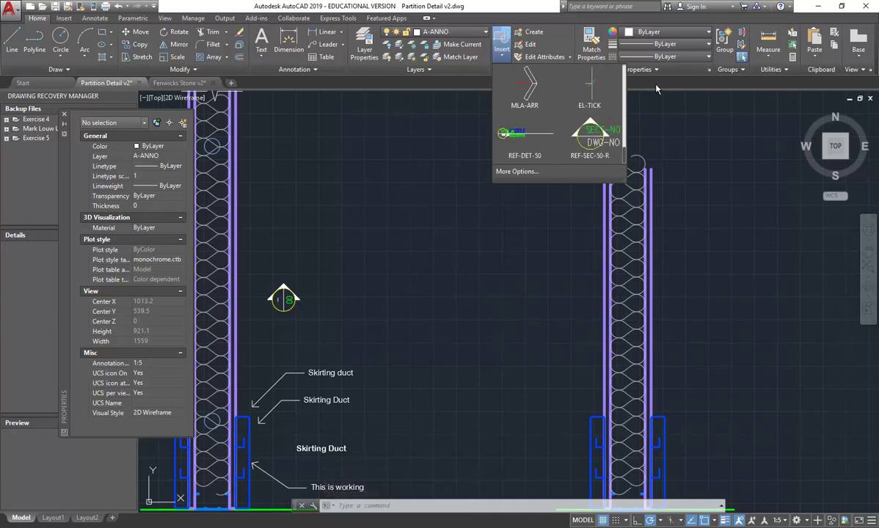
left_click(580, 135)
scroll(474, 275, "down", 5)
scroll(433, 270, "up", 5)
left_click(328, 297)
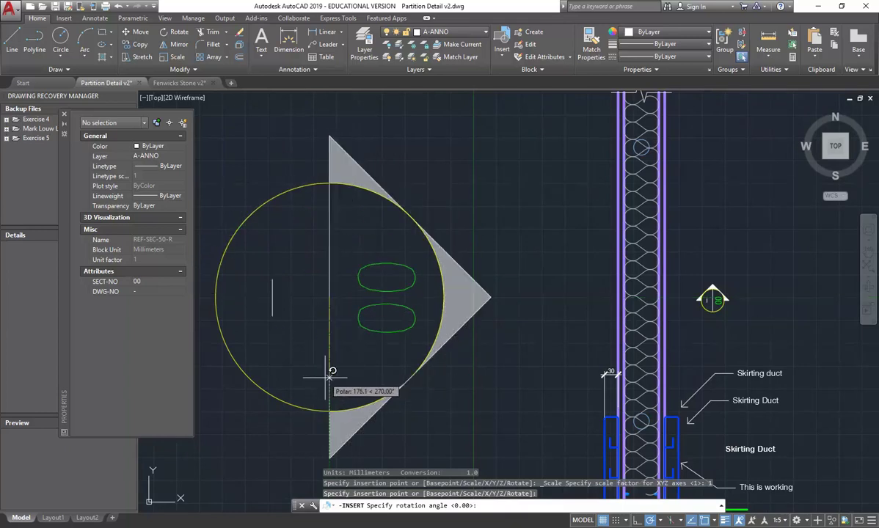
key("Escape")
mouse_move(715, 298)
middle_mouse_down()
mouse_move(575, 298)
mouse_move(624, 294)
middle_mouse_up()
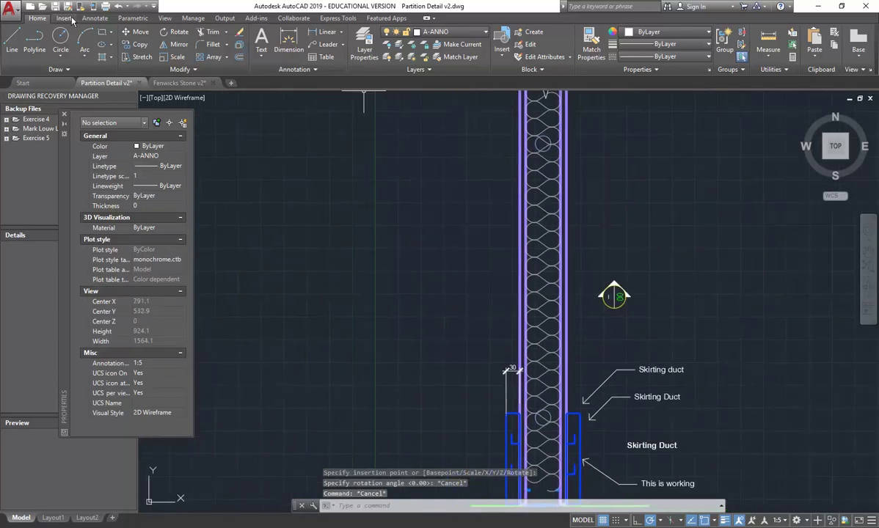
left_click(118, 7)
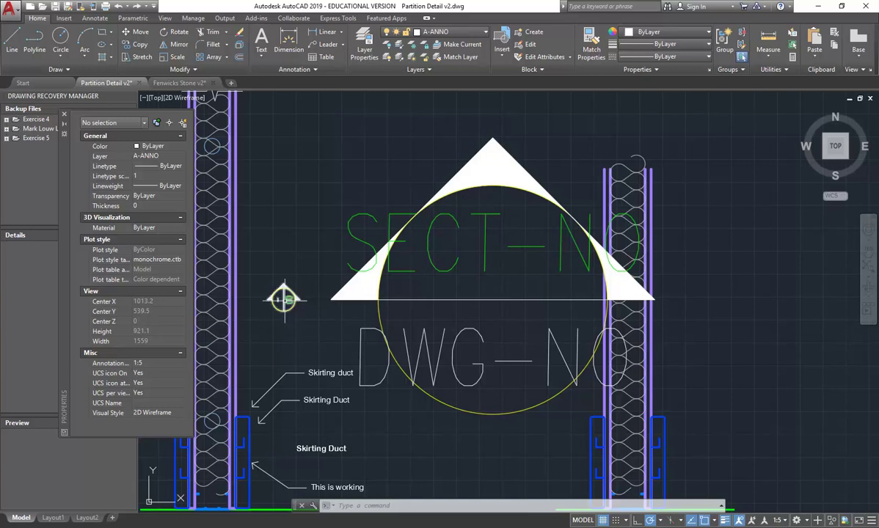
Step: Rotate the enlarged marker's SECT-NO and DWG-NO attributes and dividing line to 270° about the circle's centre
left_click(512, 242)
left_click(461, 330)
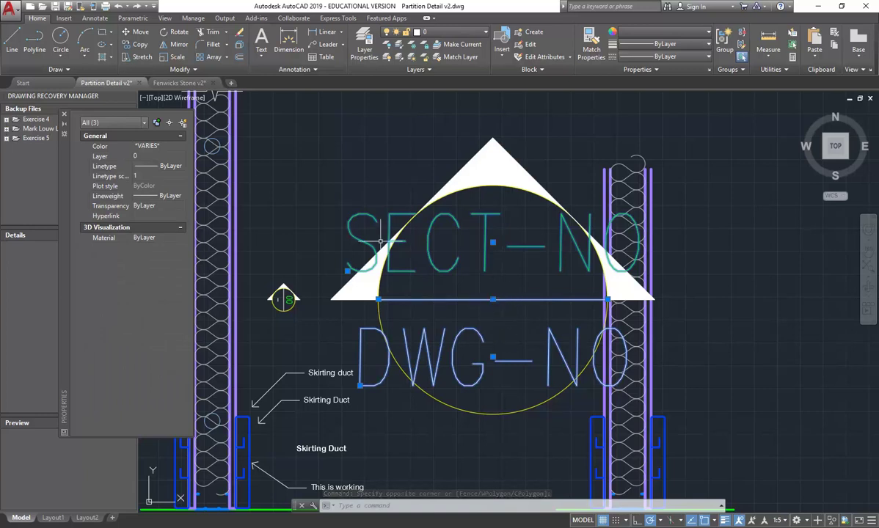
left_click(173, 32)
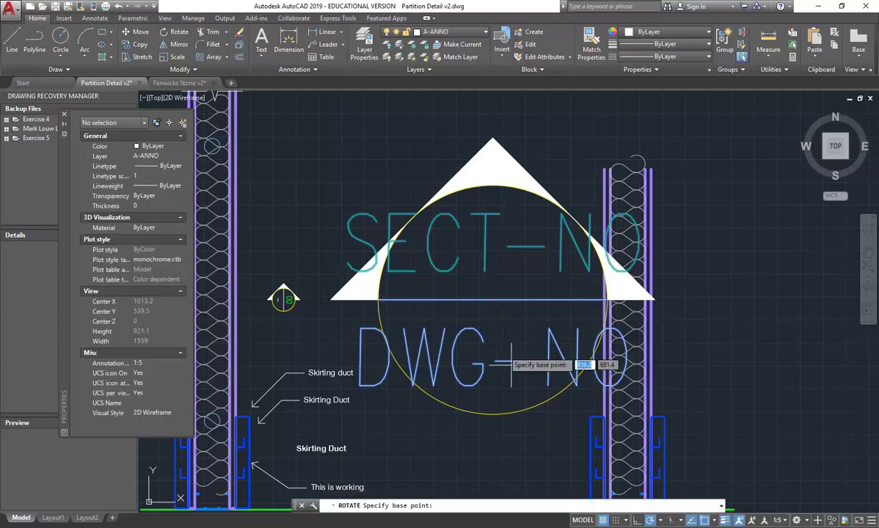
left_click(492, 300)
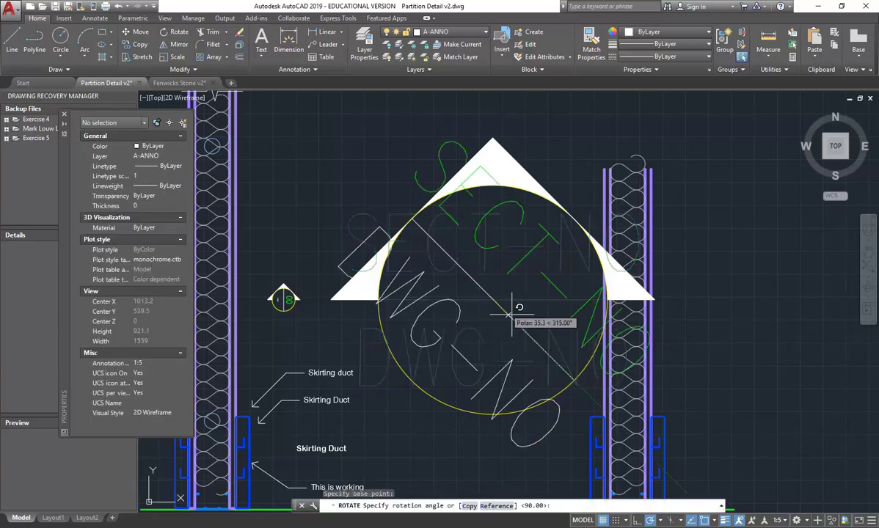
left_click(499, 407)
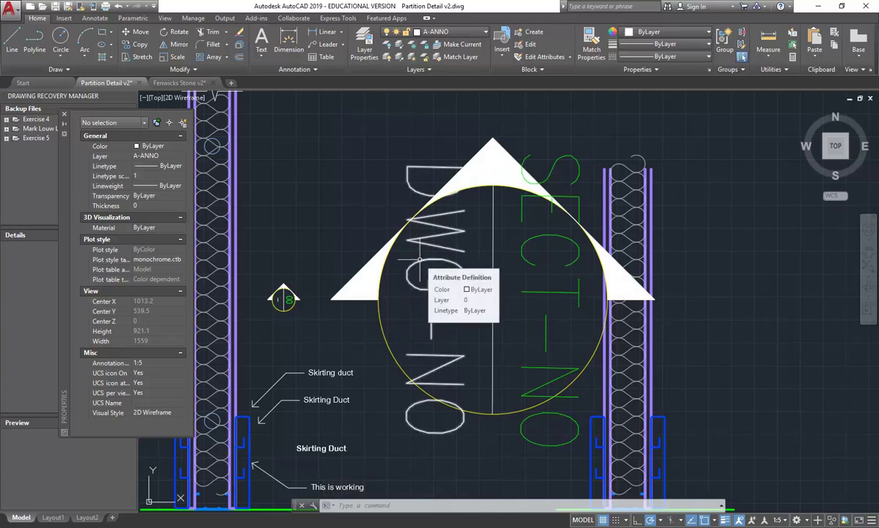
Step: Undo the last rotation of the enlarged marker's attributes and dividing line, keeping the factor-10 scaling
left_click(119, 7)
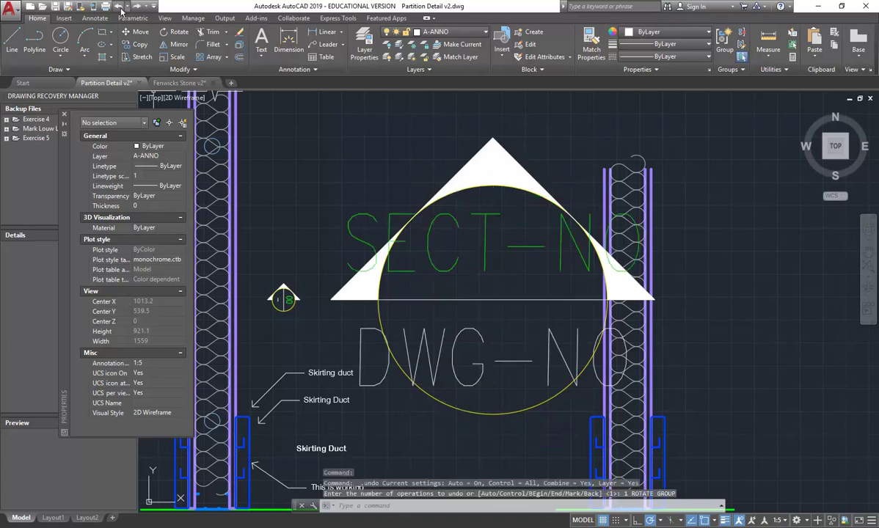
left_click(119, 7)
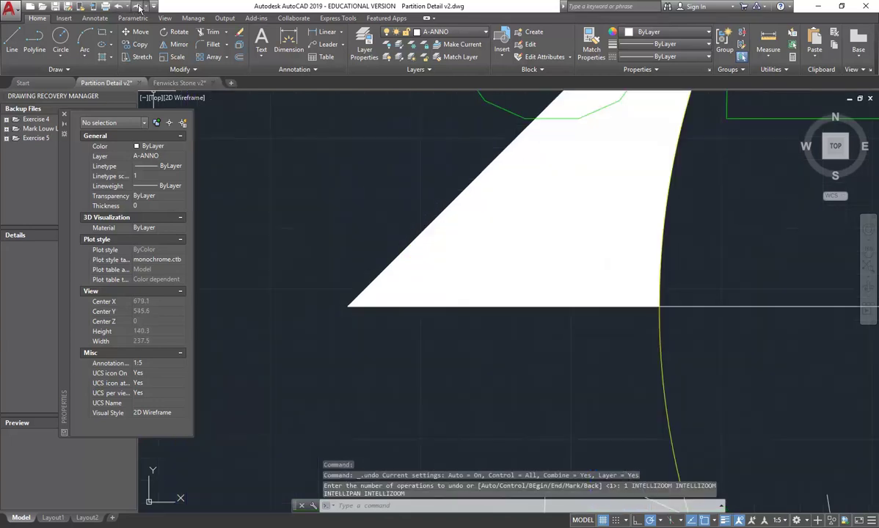
left_click(140, 8)
left_click(139, 8)
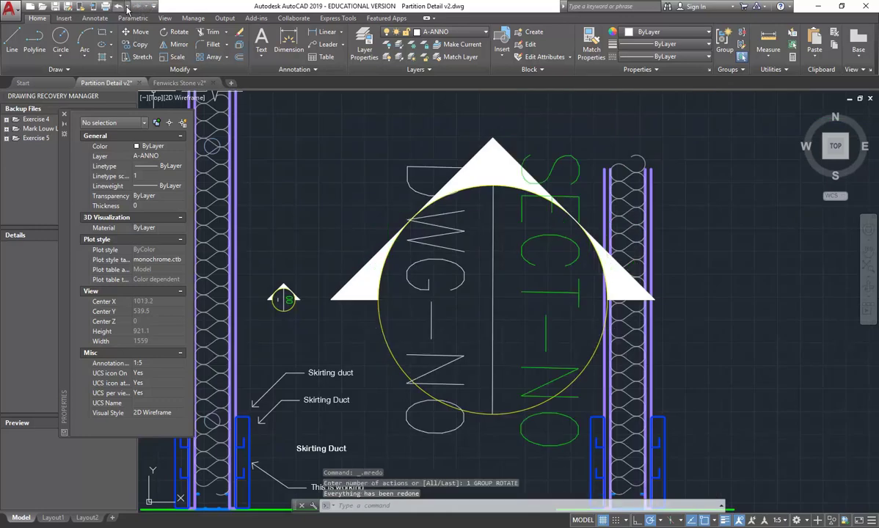
left_click(119, 7)
scroll(558, 290, "down", 3)
middle_click_drag(558, 282, 531, 281)
scroll(408, 283, "up", 5)
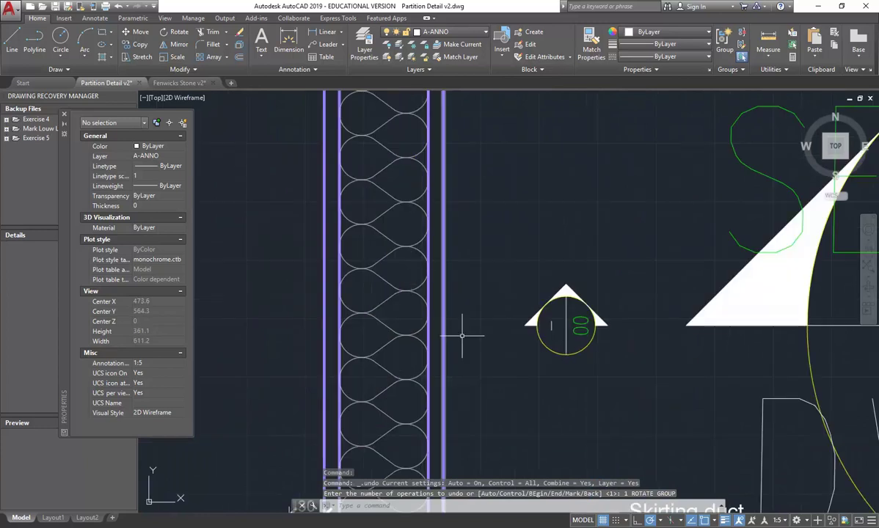
Step: Inspect the small section marker's block properties and its size beside the enlarged loose marker
middle_click_drag(565, 321, 504, 291)
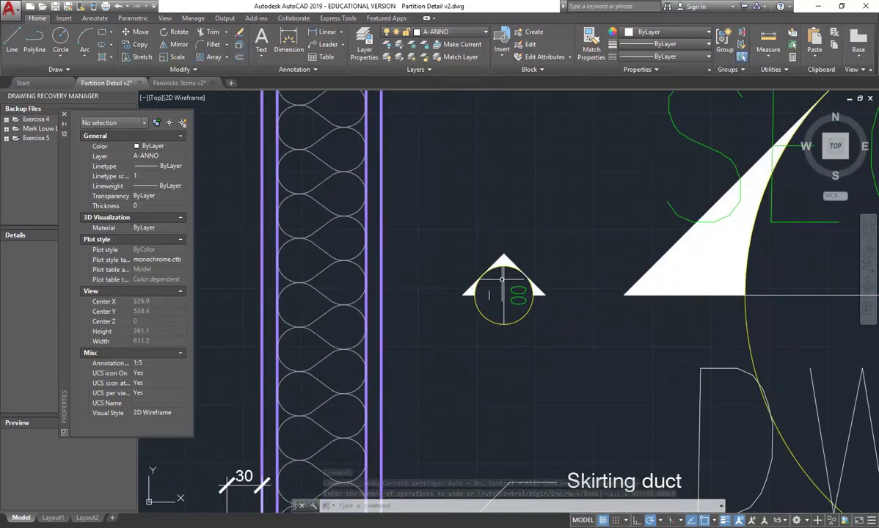
scroll(502, 275, "up", 4)
left_click(507, 277)
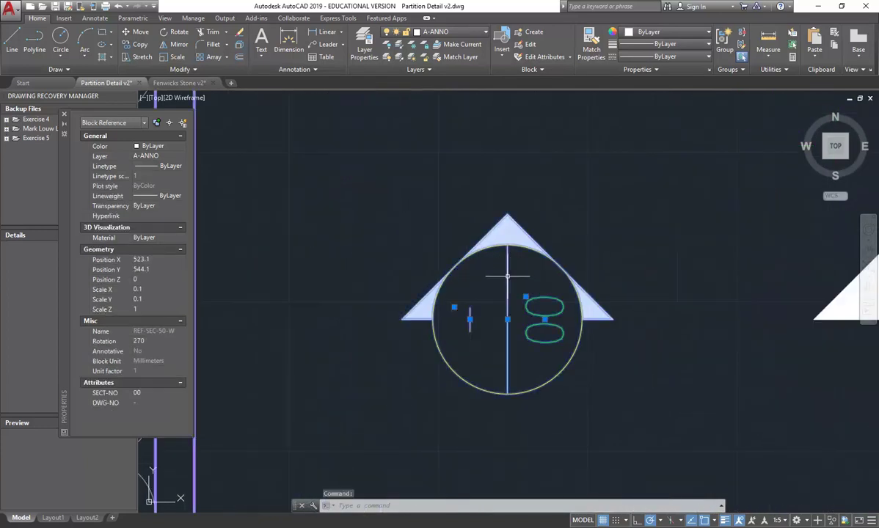
scroll(426, 290, "down", 6)
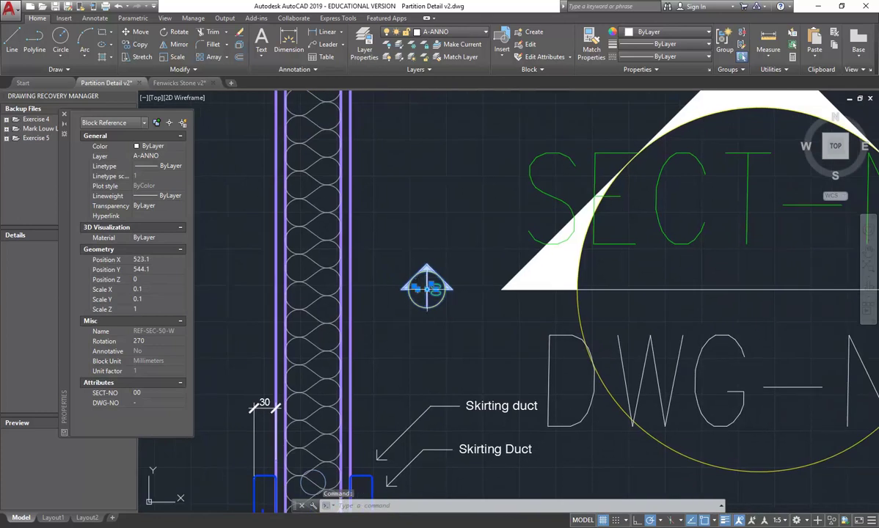
key("Escape")
key("Escape")
scroll(429, 292, "down", 4)
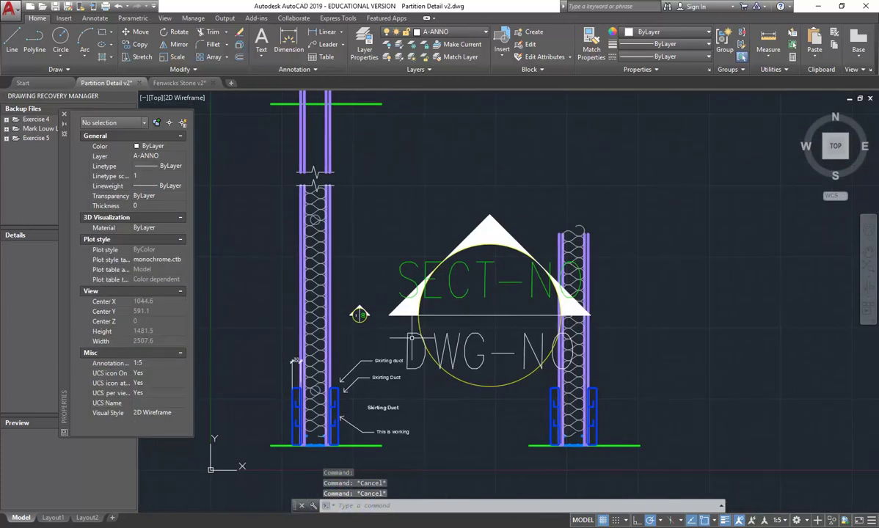
scroll(358, 312, "up", 4)
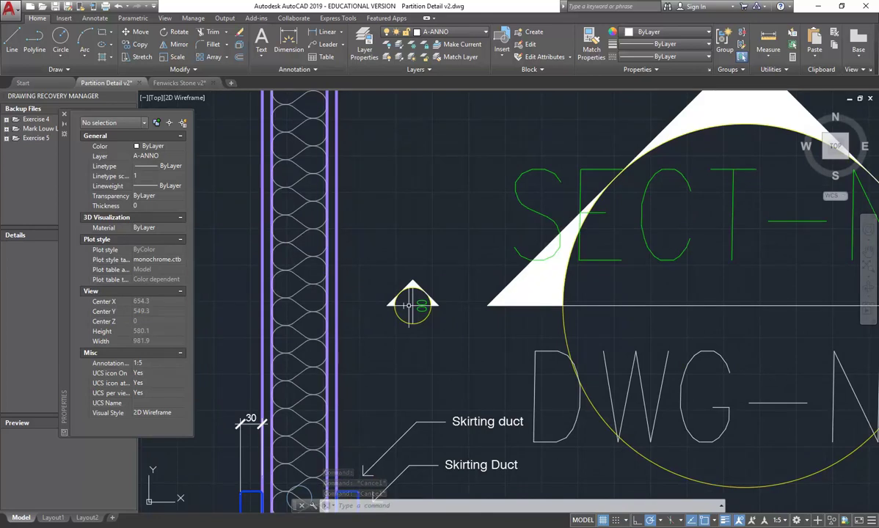
scroll(580, 282, "down", 2)
middle_click_drag(608, 267, 468, 260)
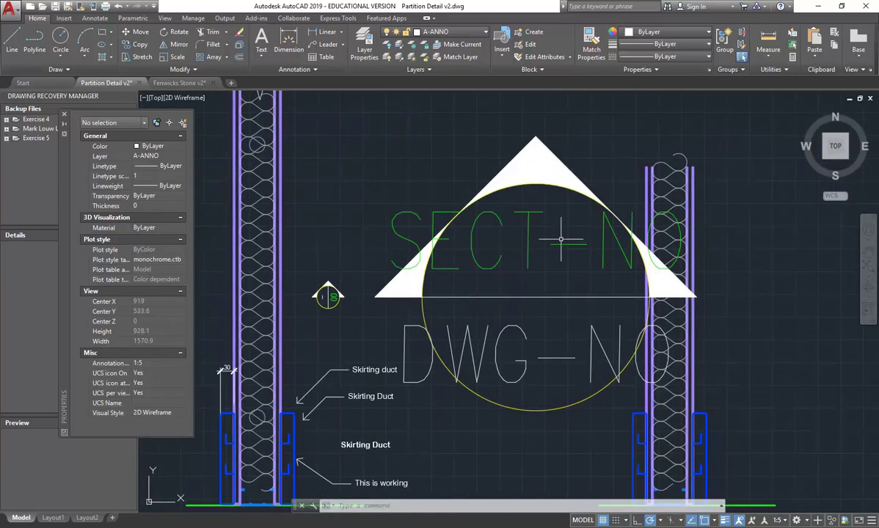
Step: Start a block definition from the enlarged marker's objects with its base point at the dividing line's midpoint
left_click(589, 178)
left_click(441, 392)
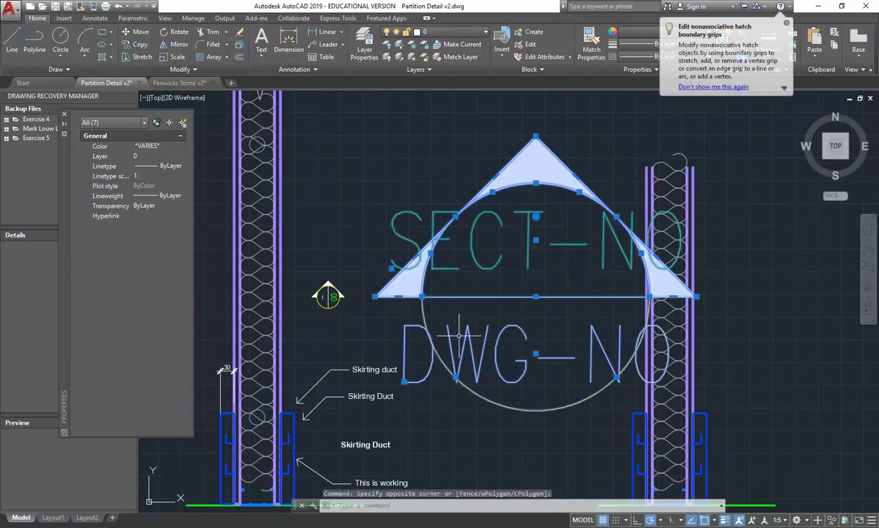
type("b")
key("Return")
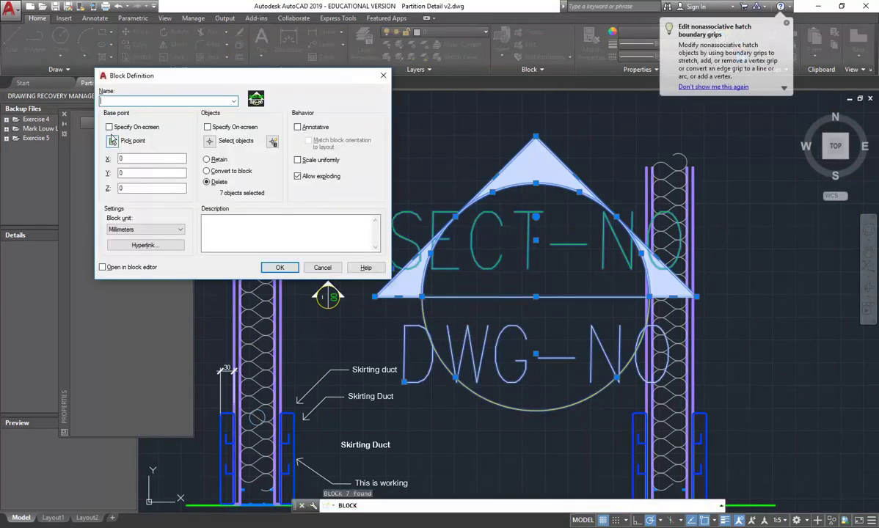
left_click(112, 142)
left_click(536, 297)
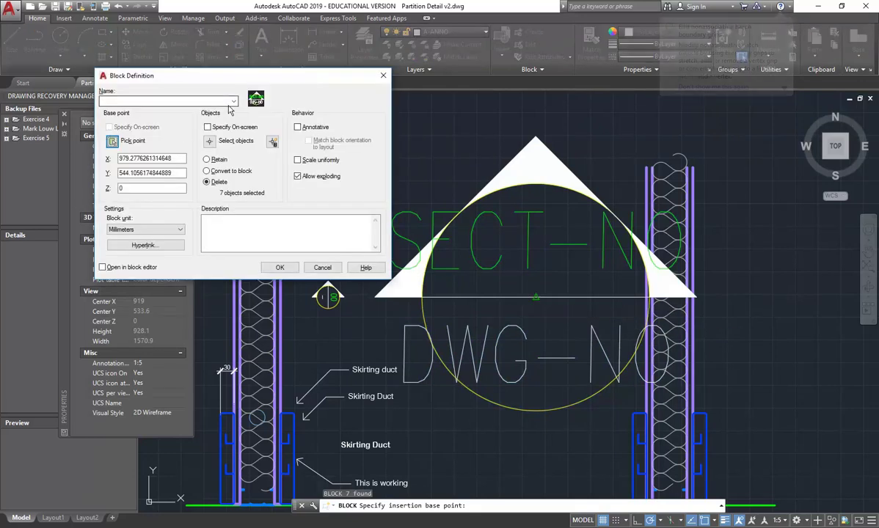
Step: Name the block REF-SEC-50-R, starting from the REF-SEC-50-W name, and set the base point again at the dividing line's midpoint
left_click(233, 100)
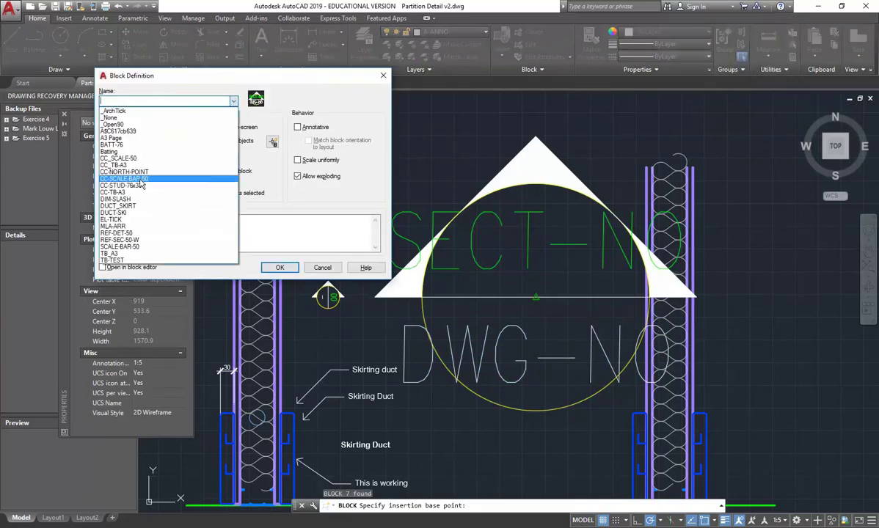
left_click(134, 241)
left_click(135, 100)
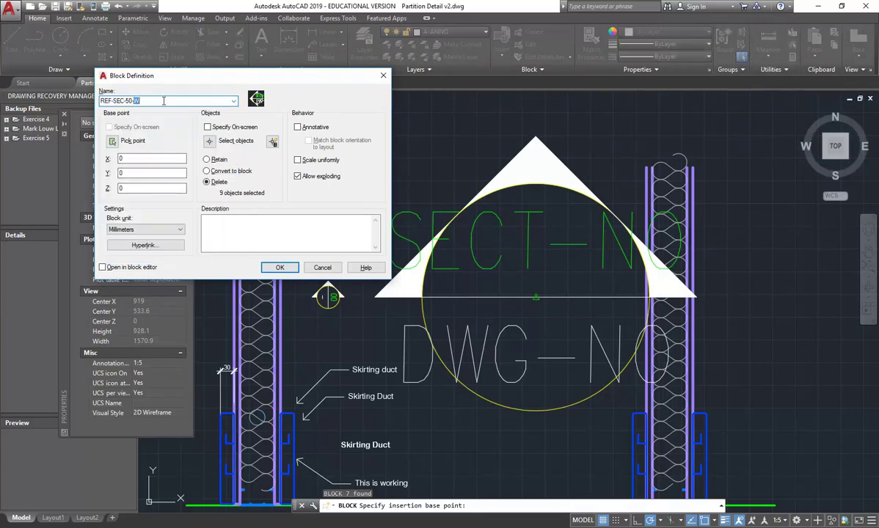
left_click(114, 139)
left_click(510, 279)
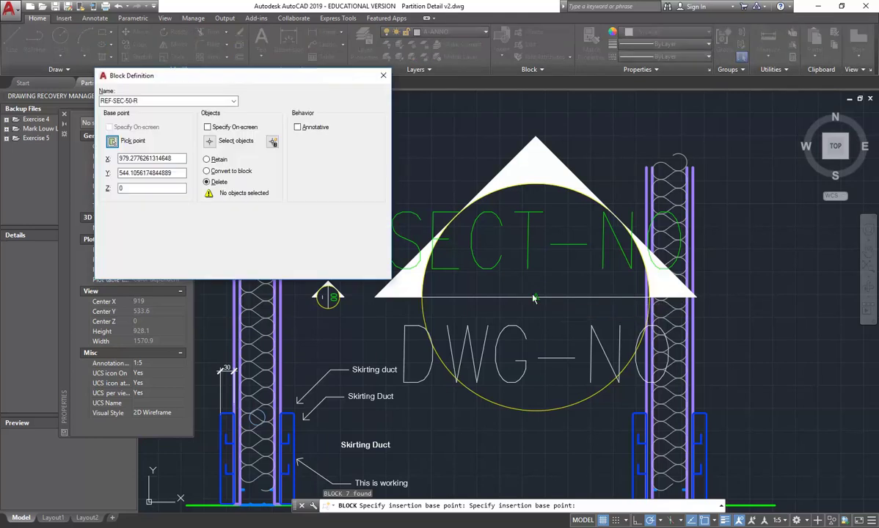
Step: Reselect all of the enlarged marker's objects, including the short lines at both arrow corners, and create the block with Delete
left_click(210, 141)
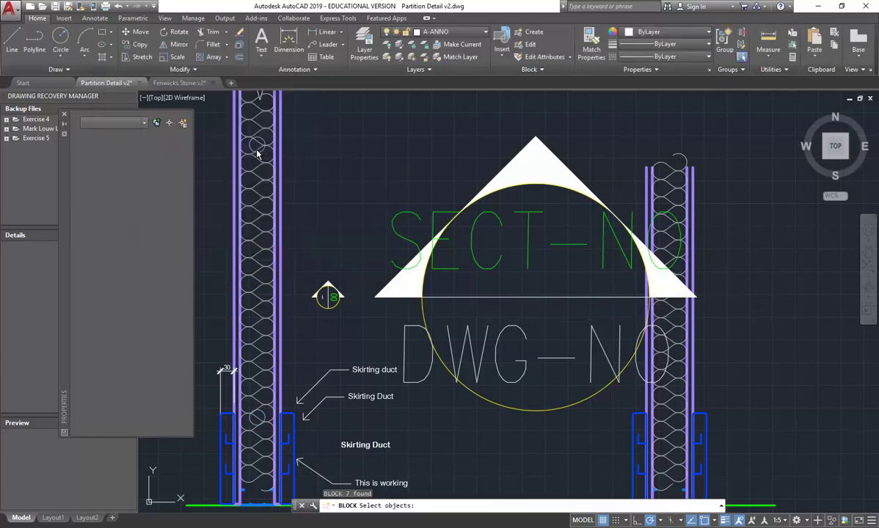
left_click(603, 153)
left_click(445, 386)
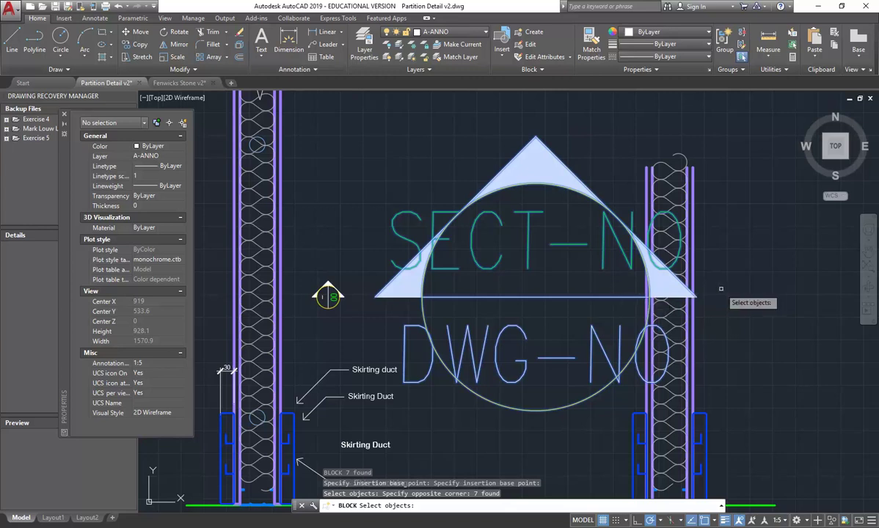
scroll(676, 292, "up", 6)
scroll(575, 295, "down", 6)
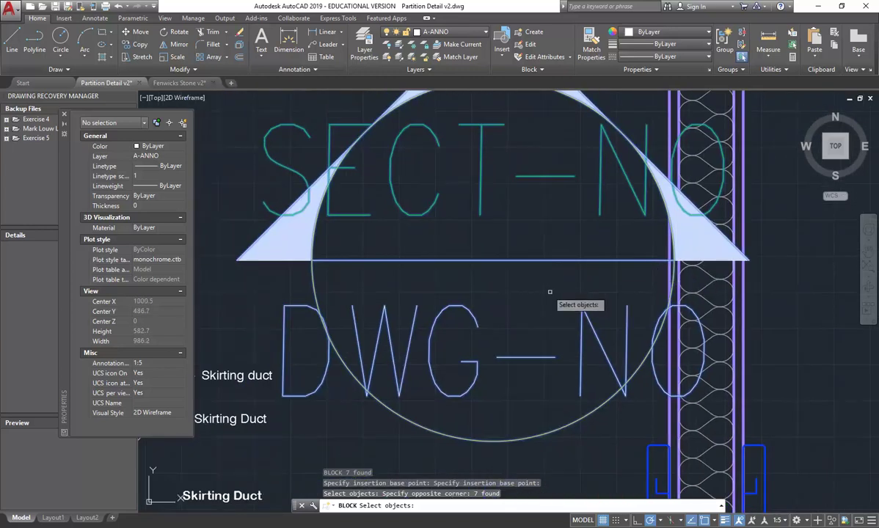
left_click(207, 228)
left_click(332, 266)
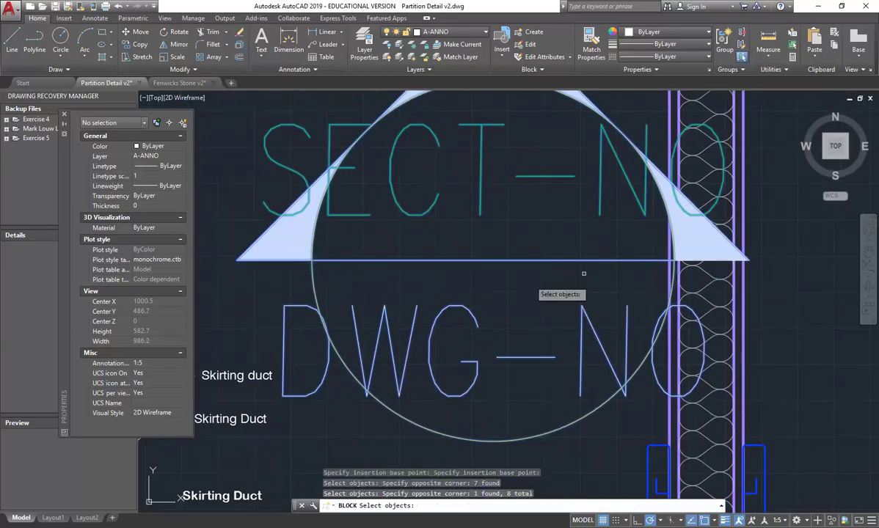
left_click(630, 246)
left_click(777, 255)
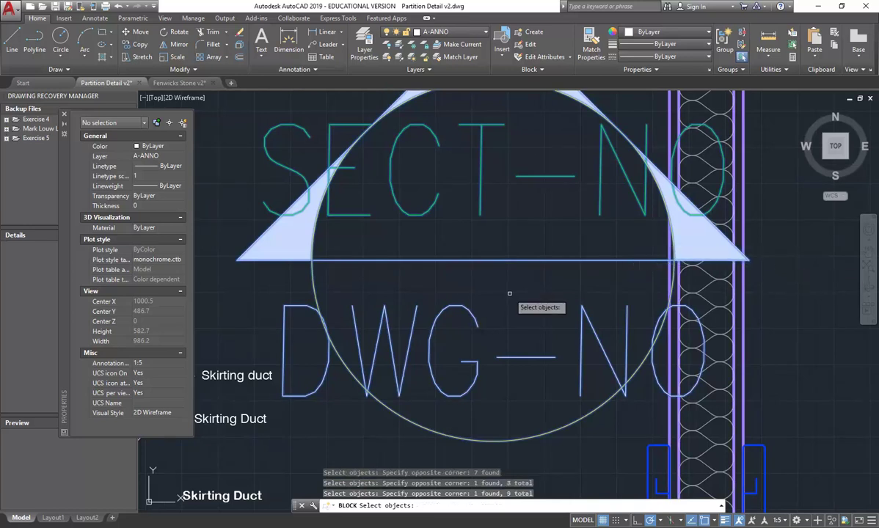
key("Return")
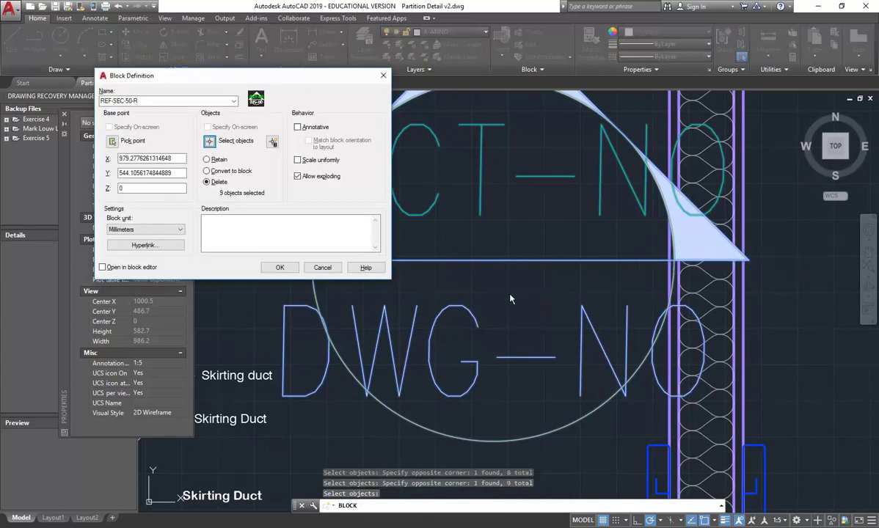
left_click(277, 269)
scroll(573, 268, "down", 5)
scroll(587, 275, "up", 4)
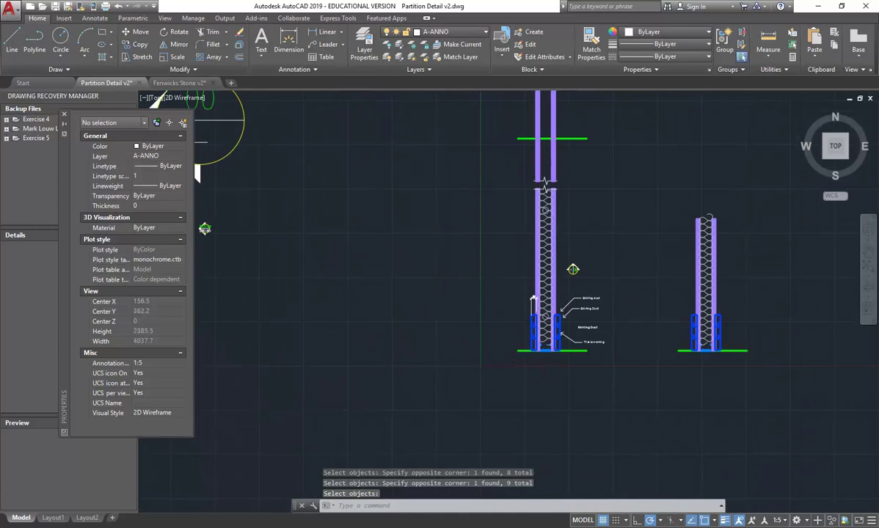
left_click(501, 50)
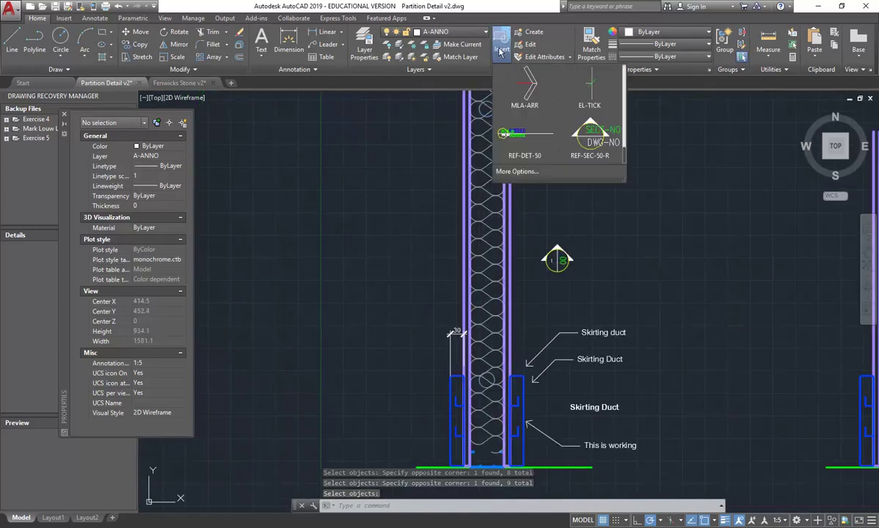
left_click(589, 136)
key("Escape")
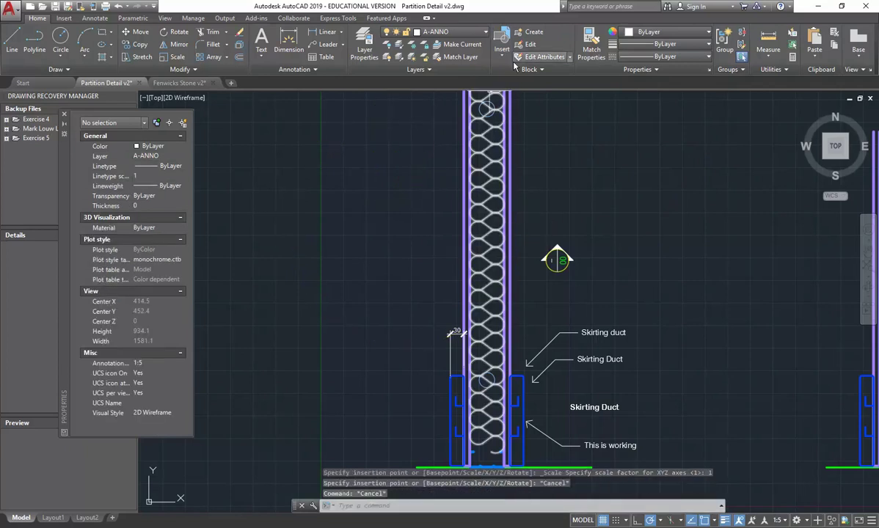
left_click(501, 44)
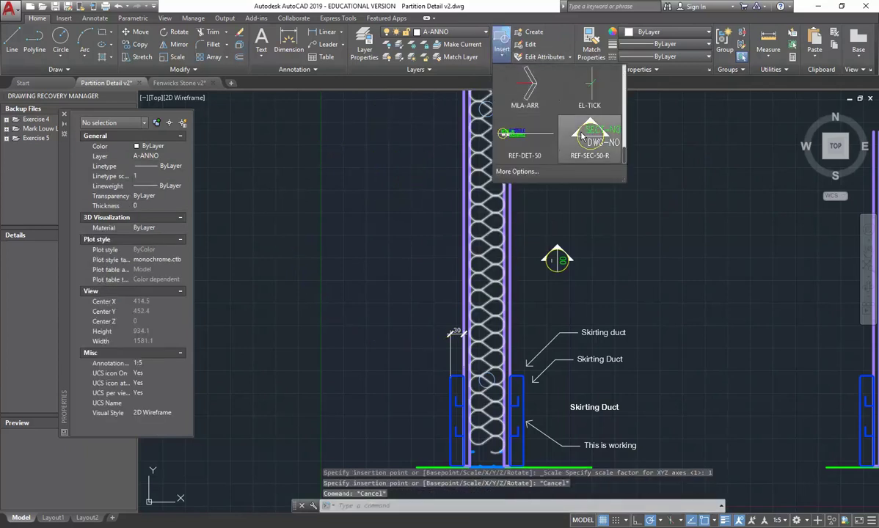
left_click(580, 135)
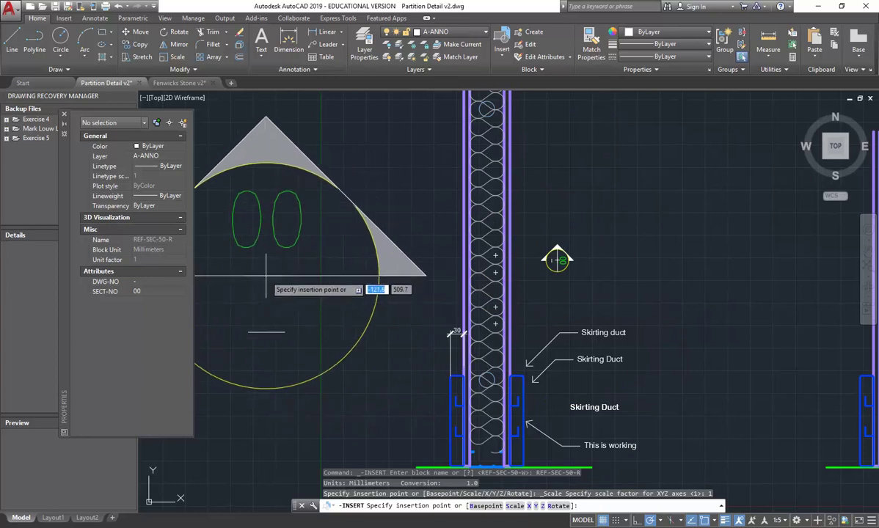
key("Escape")
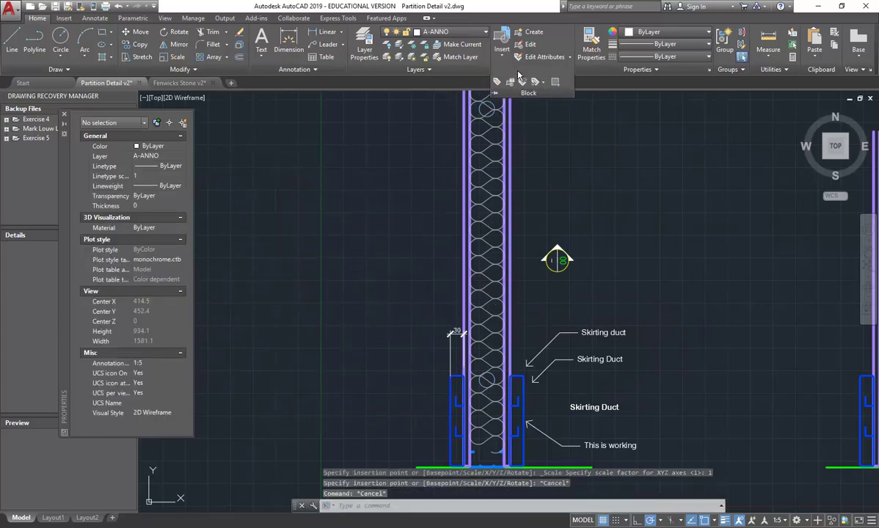
Step: Set up an insertion of REF-SEC-50-R with a reduced uniform scale matching the existing small marker
left_click(502, 45)
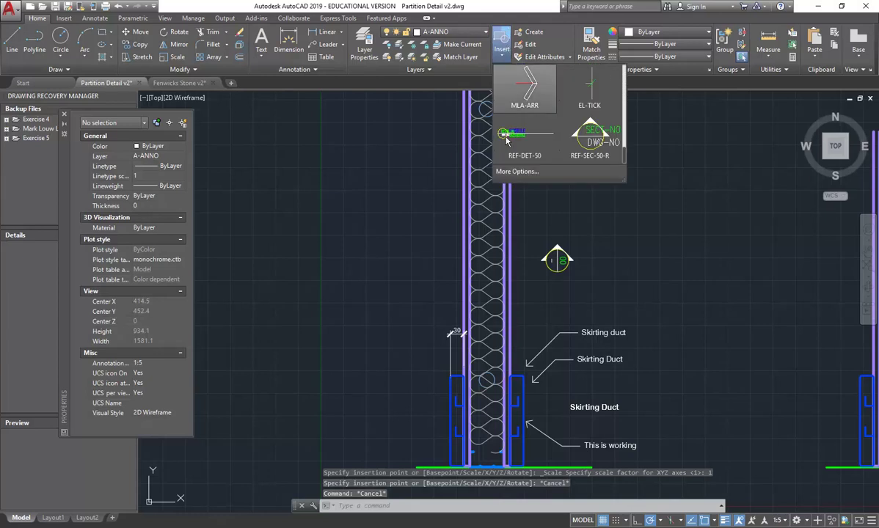
left_click(518, 172)
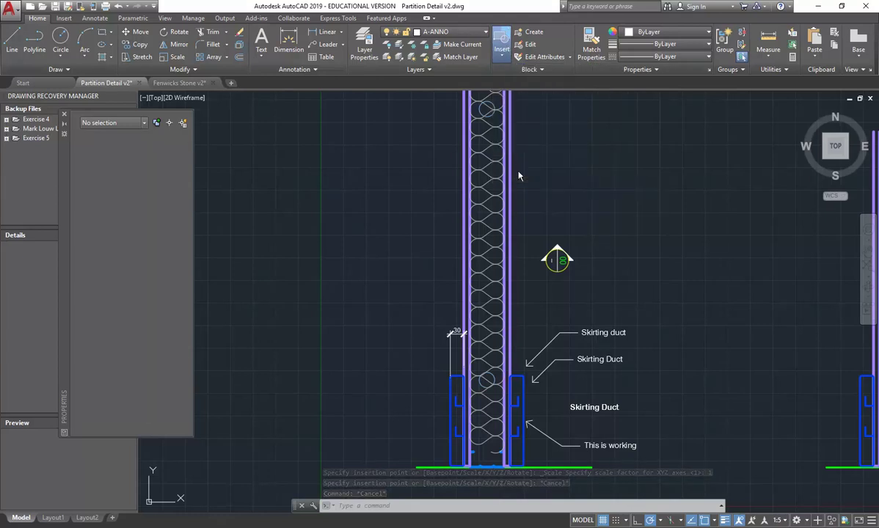
left_click(563, 161)
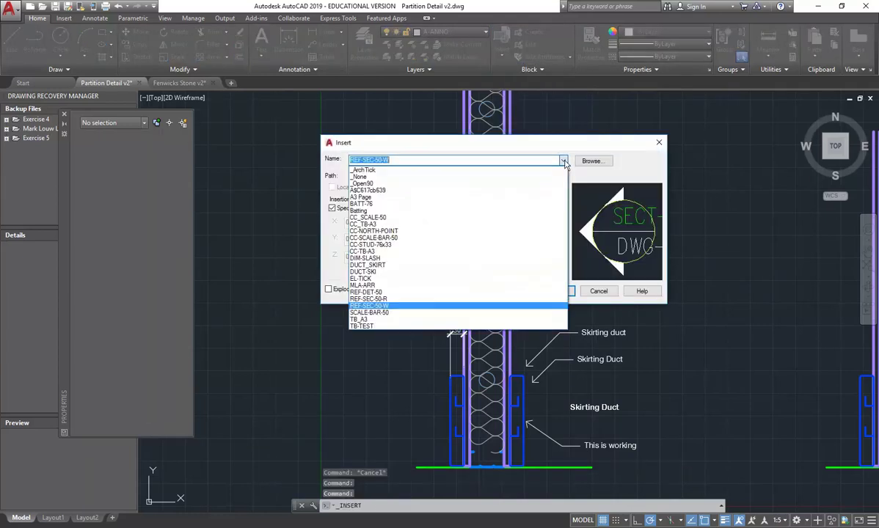
left_click(385, 295)
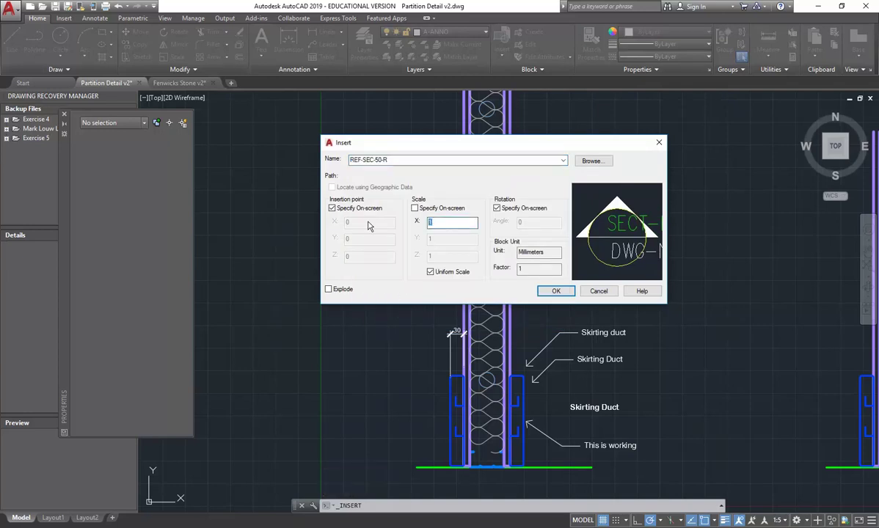
left_click(431, 272)
left_click(431, 272)
left_click(540, 292)
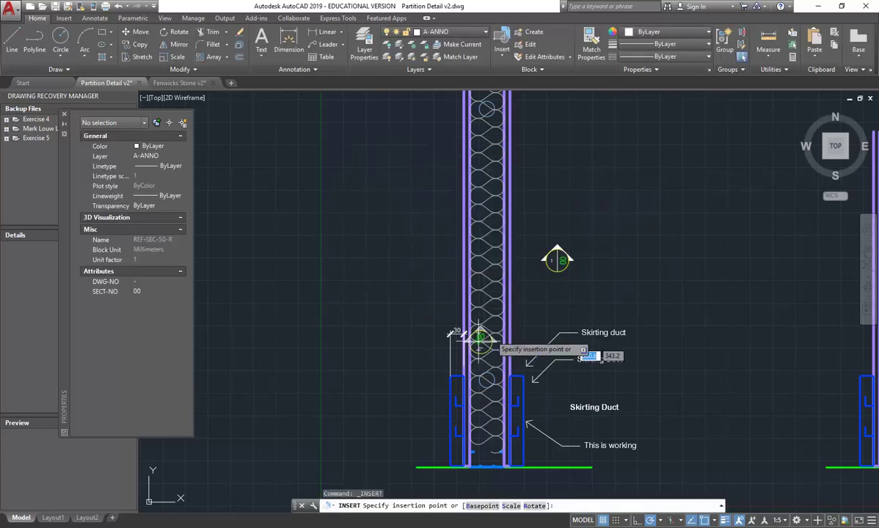
Step: Place the REF-SEC-50-R marker beside the existing small marker with an upright orientation, keeping attribute values - and 00
scroll(599, 264, "up", 4)
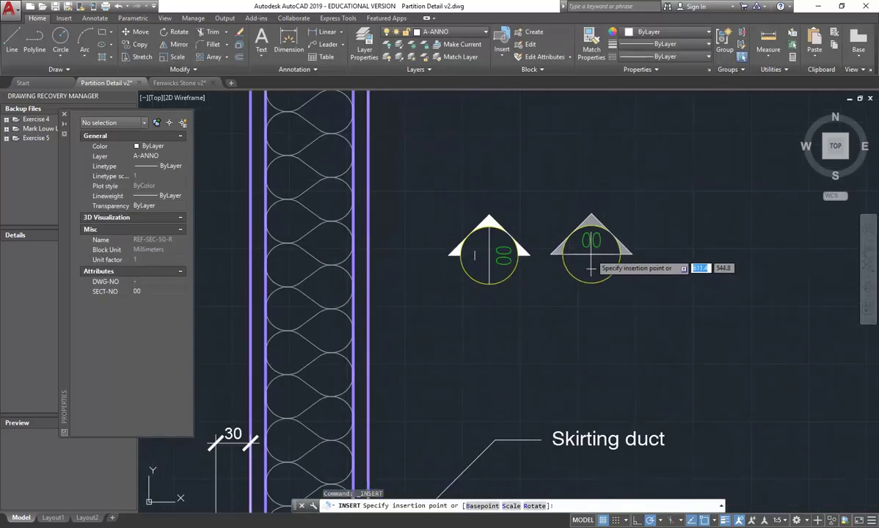
left_click(599, 258)
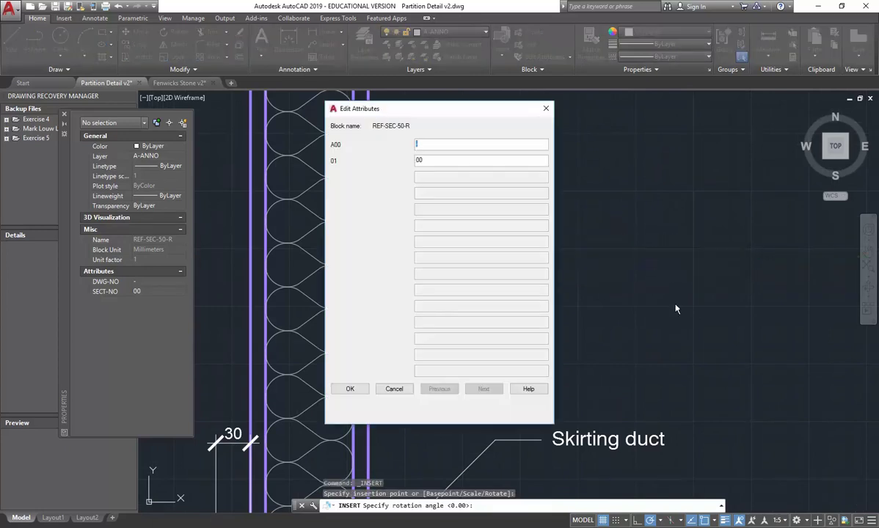
left_click(351, 389)
scroll(540, 213, "up", 3)
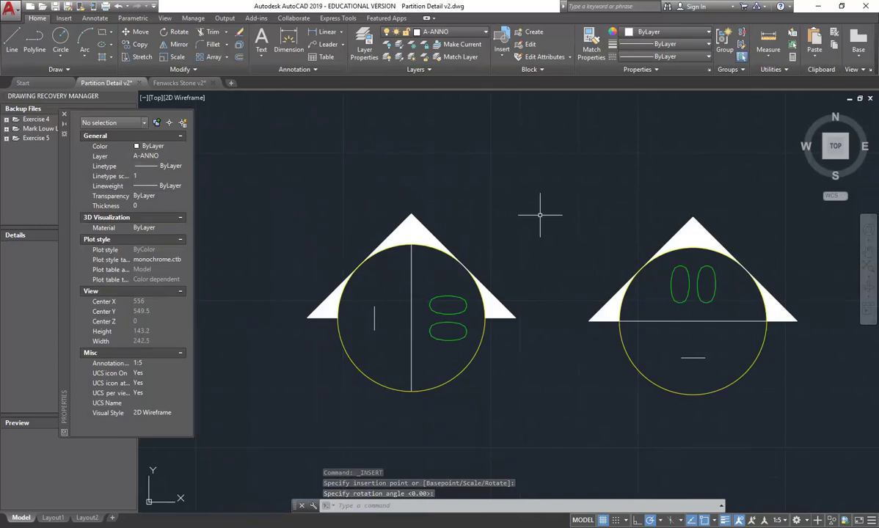
scroll(541, 215, "down", 2)
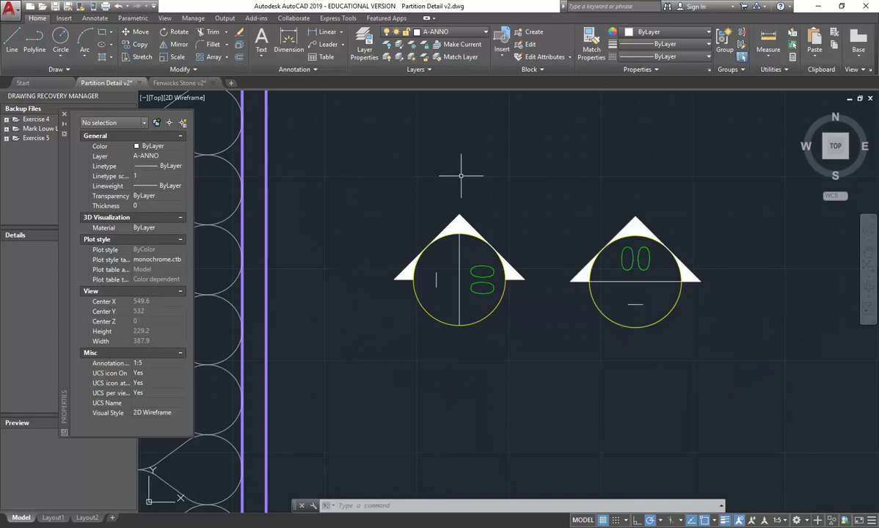
scroll(461, 176, "down", 5)
scroll(461, 176, "up", 2)
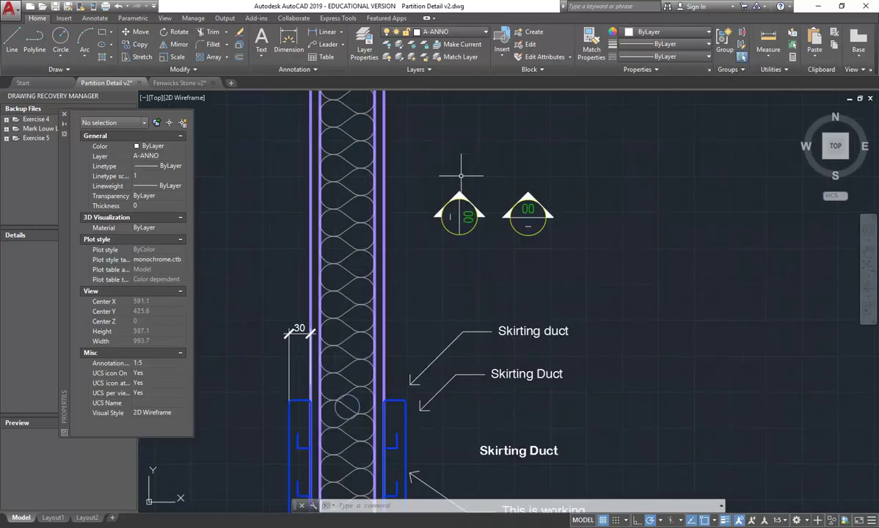
left_click(523, 70)
left_click(501, 44)
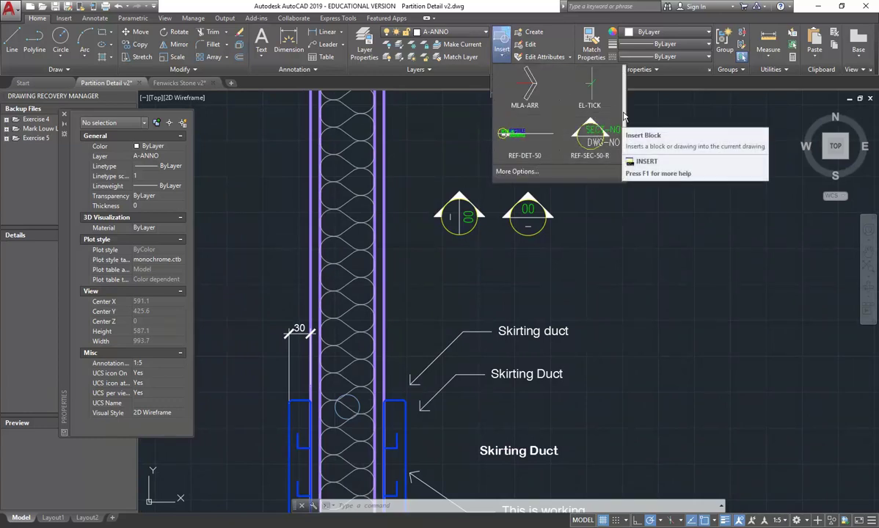
scroll(602, 119, "up", 1)
scroll(601, 114, "up", 4)
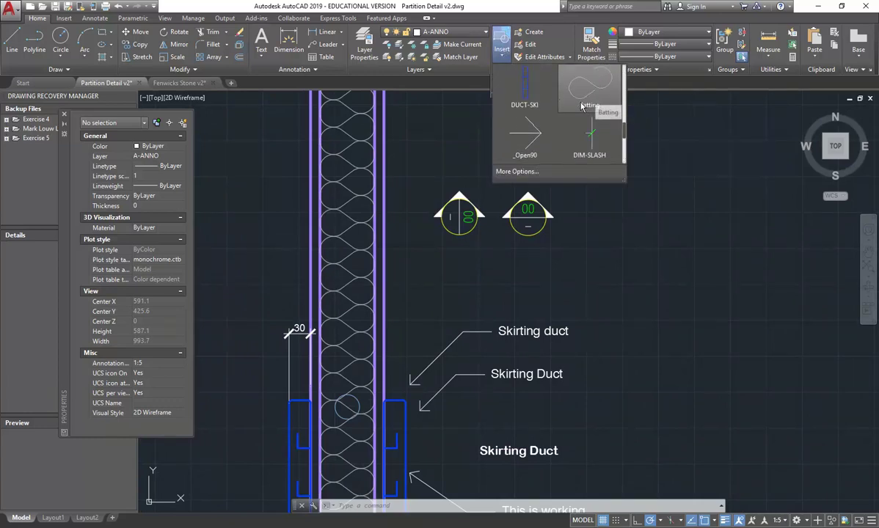
scroll(580, 110, "down", 4)
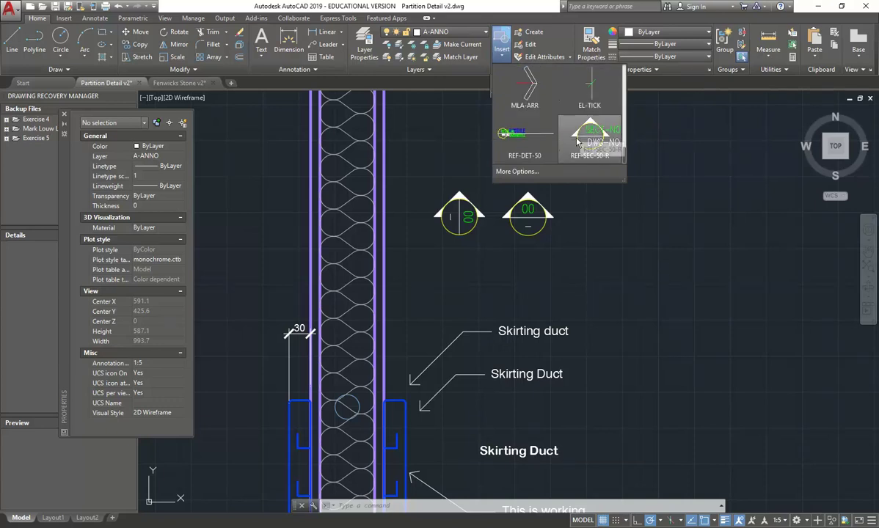
left_click(520, 144)
scroll(547, 293, "down", 5)
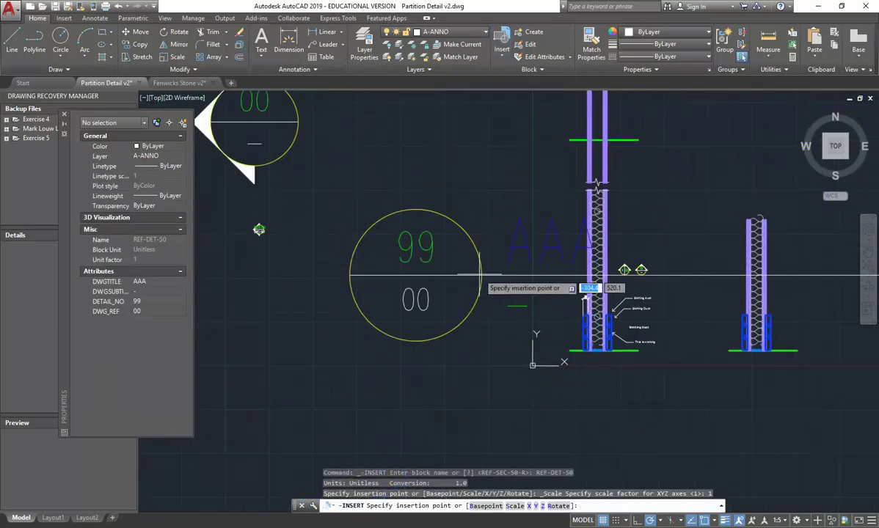
scroll(396, 367, "down", 3)
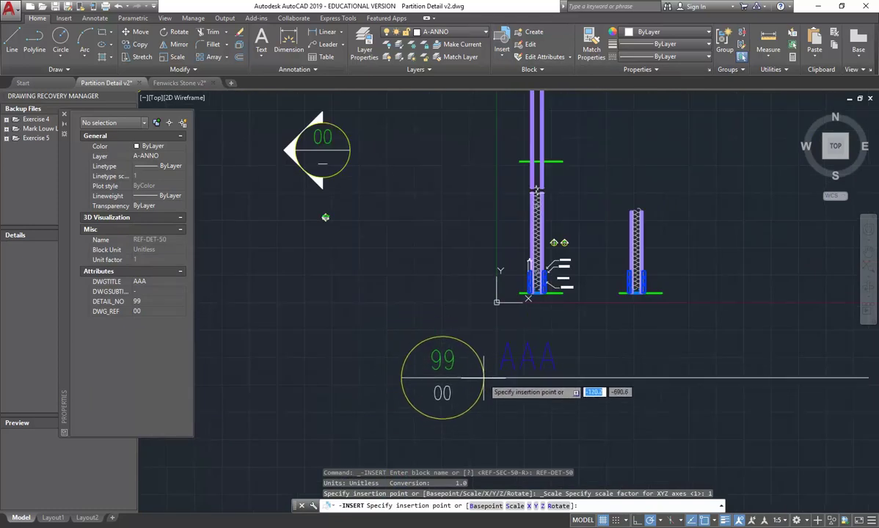
key("Escape")
Step: Set up an insertion of the REF-DET-50 block at a uniform scale of 0.2
left_click(503, 51)
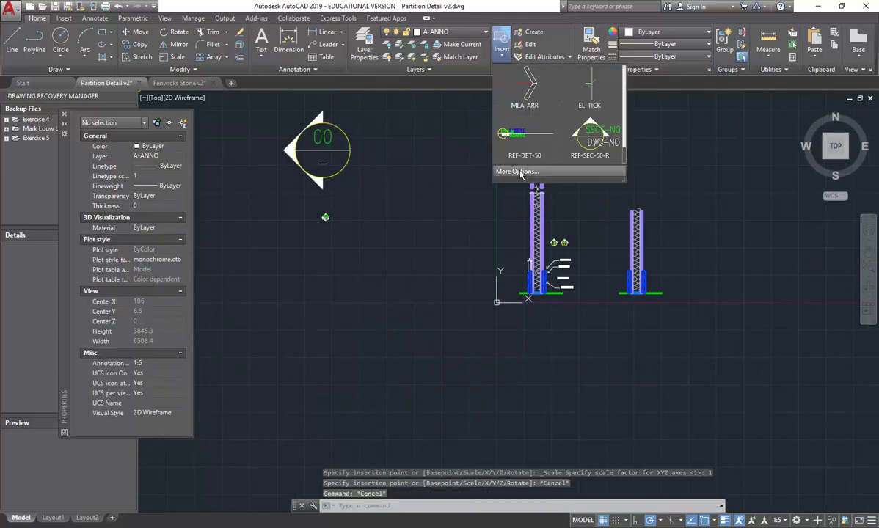
left_click(464, 224)
double_click(458, 223)
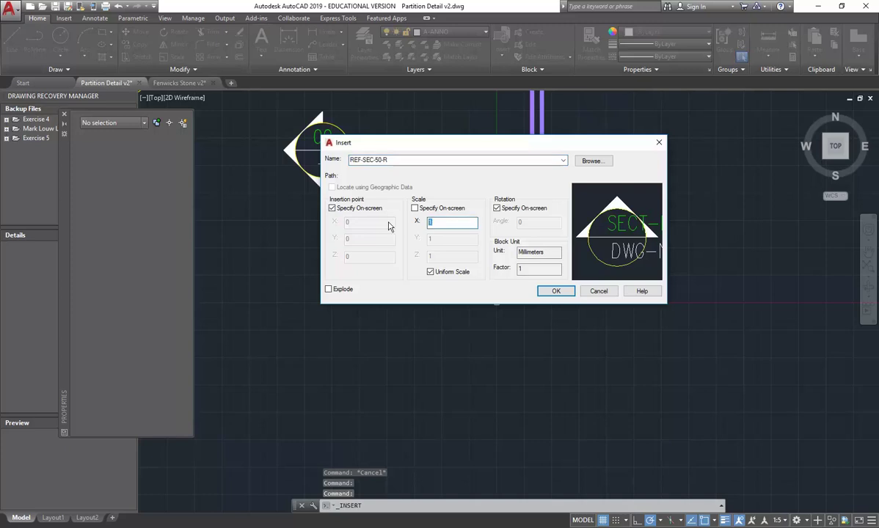
left_click(563, 160)
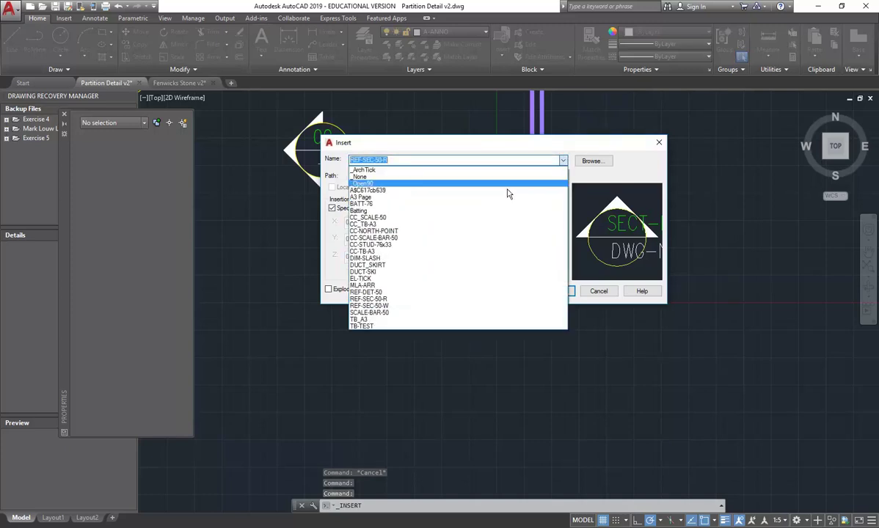
left_click(393, 292)
double_click(438, 223)
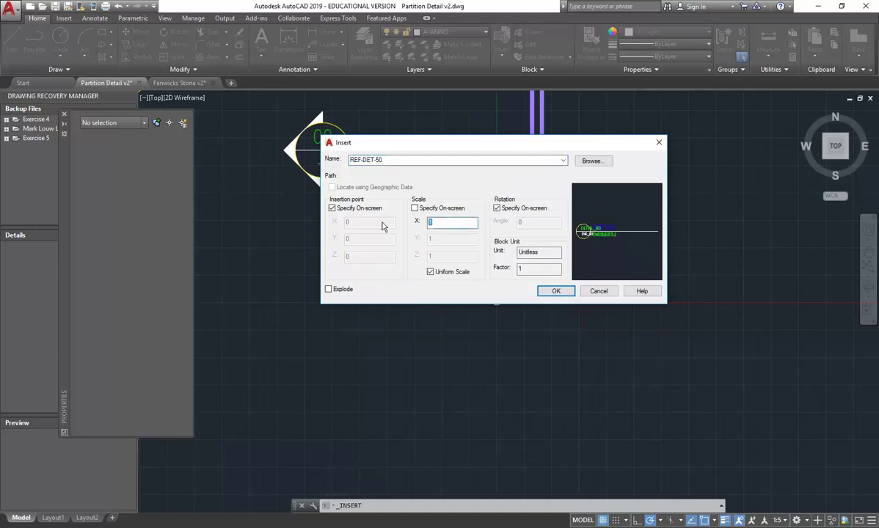
type("0.")
type("2")
left_click(557, 291)
Step: Place the detail title marker below the left partition detail without rotation, keeping attribute values AAA, -, 99 and 00
scroll(528, 272, "up", 2)
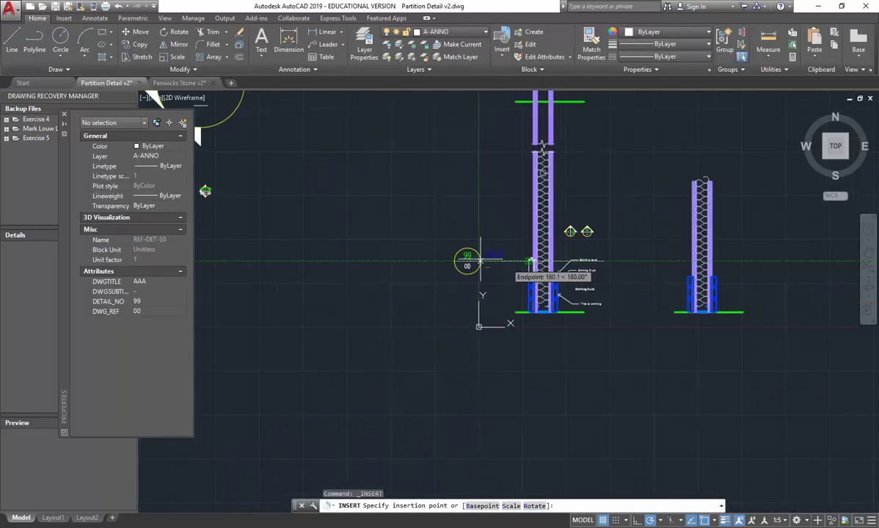
left_click(518, 350)
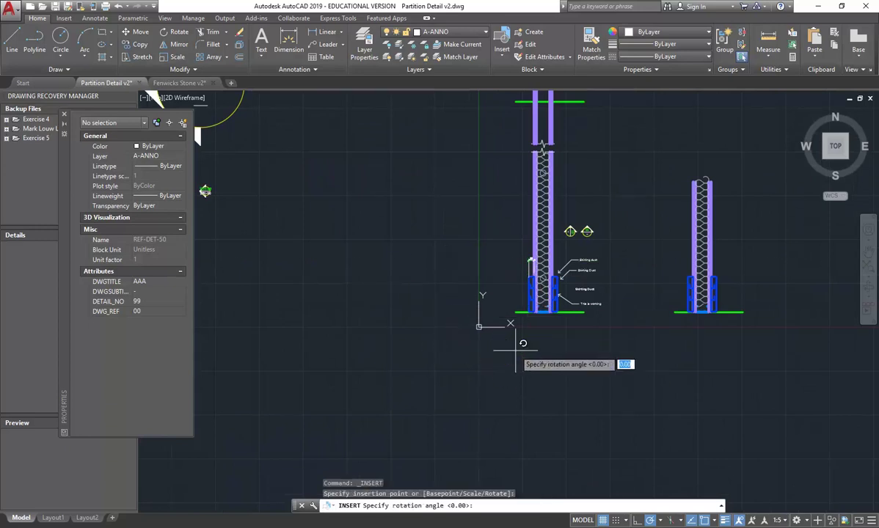
left_click(577, 350)
left_click(347, 389)
scroll(563, 331, "up", 2)
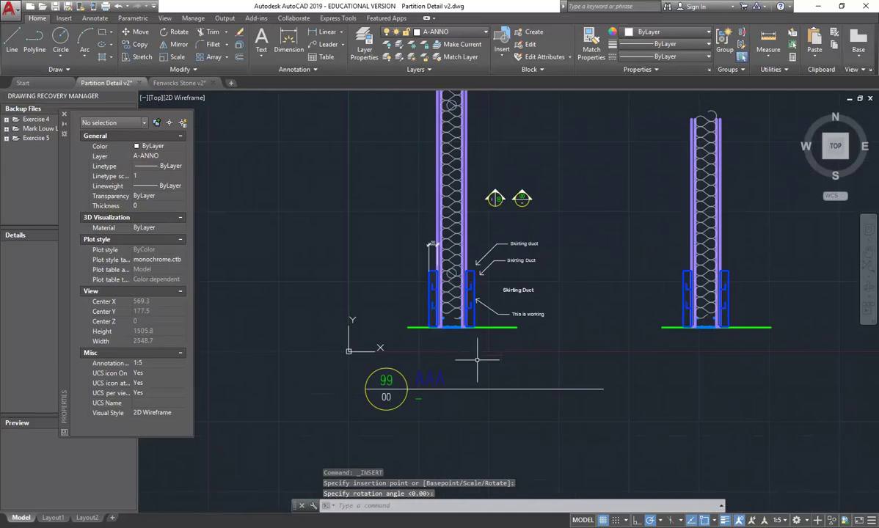
scroll(475, 361, "up", 2)
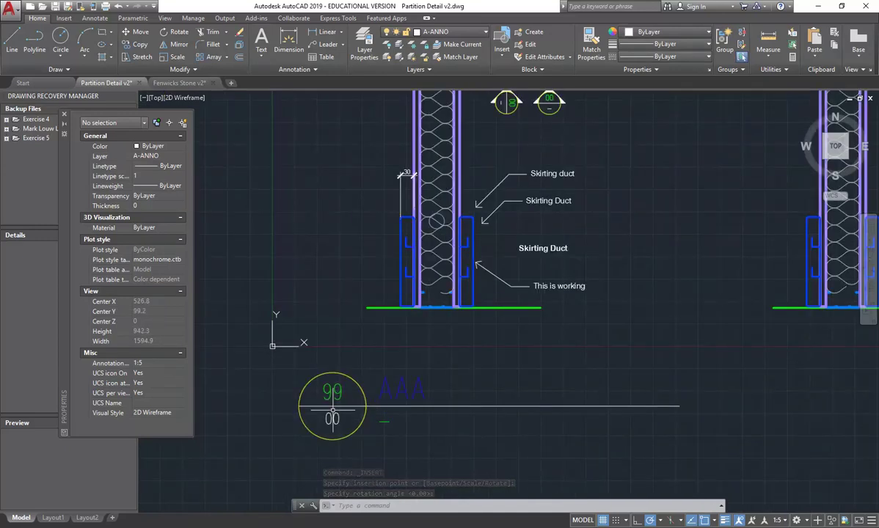
Step: Scale the inserted REF-DET-50 marker by 0.5 about its insertion point at the circle's edge
left_click(334, 373)
right_click(338, 371)
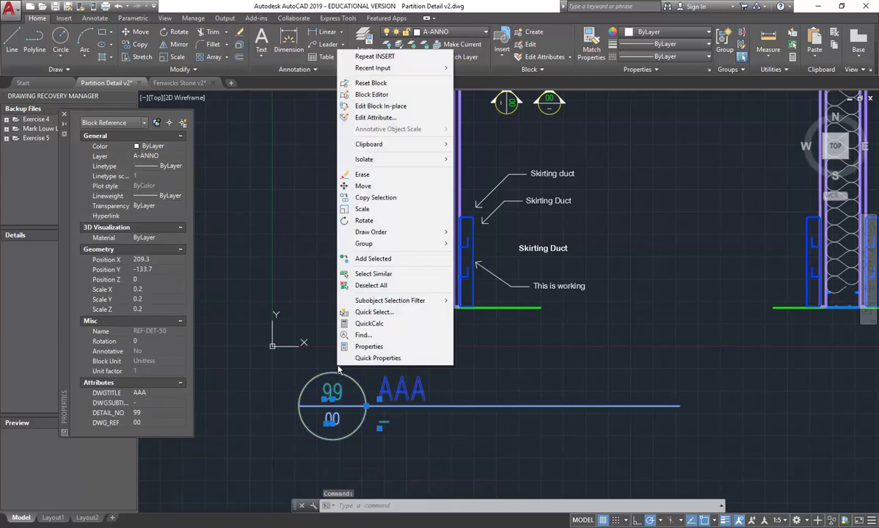
left_click(369, 347)
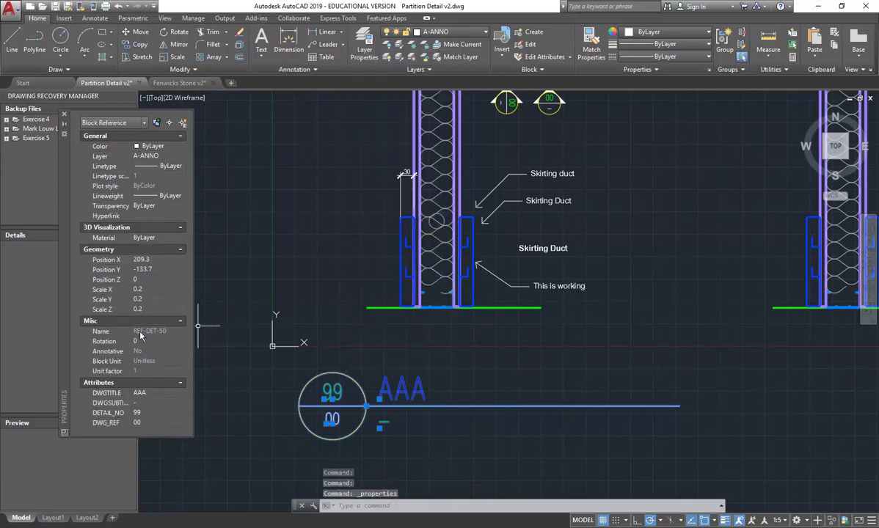
left_click(146, 290)
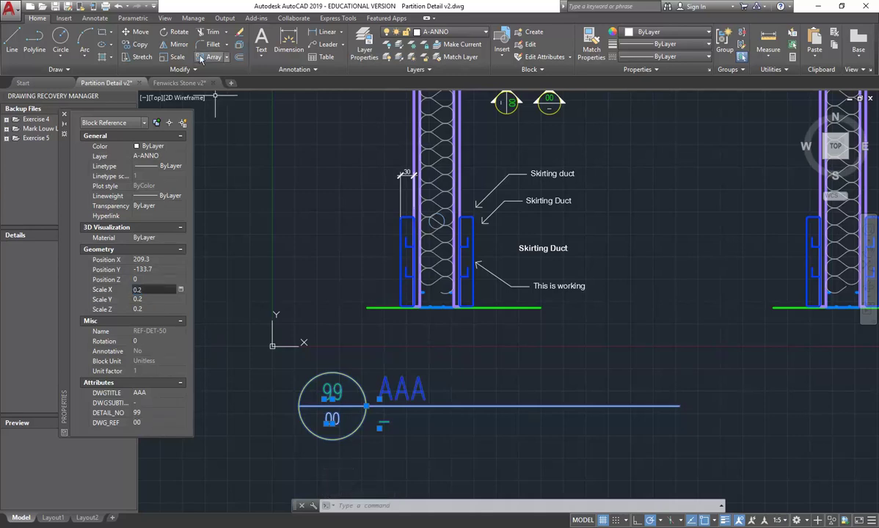
left_click(171, 56)
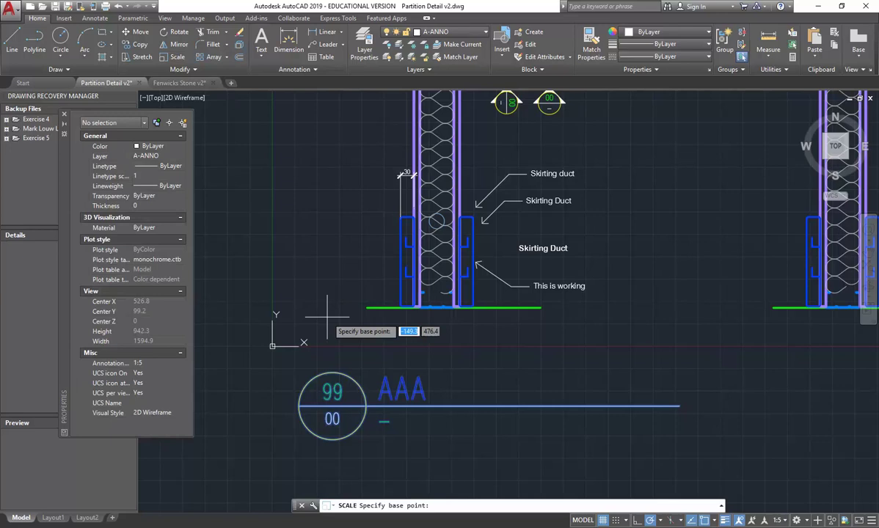
left_click(366, 405)
type("0.5")
key("Return")
Step: Move the reduced detail marker straight up so it sits closer beneath the left partition's floor line
left_click(364, 403)
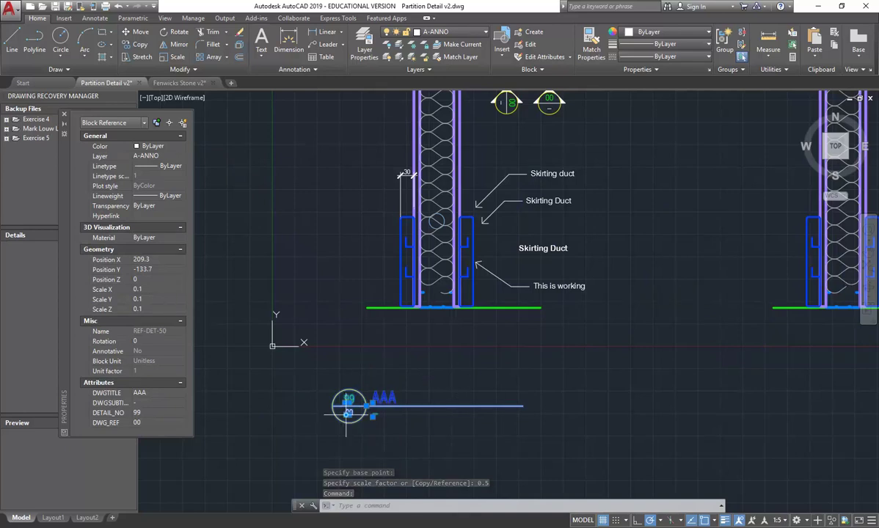
left_click(369, 405)
left_click(368, 359)
key("Escape")
key("Escape")
Step: Switch from model space to the Layout1 sheet
scroll(372, 360, "down", 4)
middle_click_drag(372, 360, 383, 368)
scroll(381, 319, "up", 2)
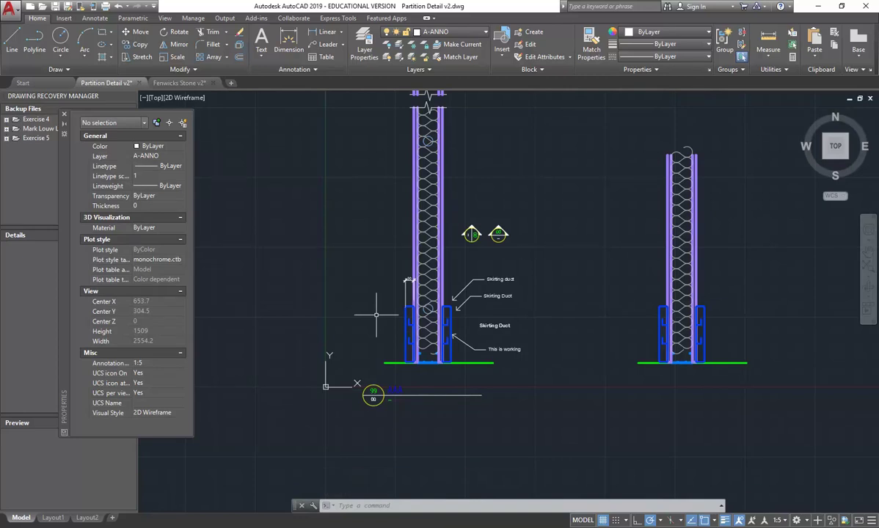
left_click(53, 518)
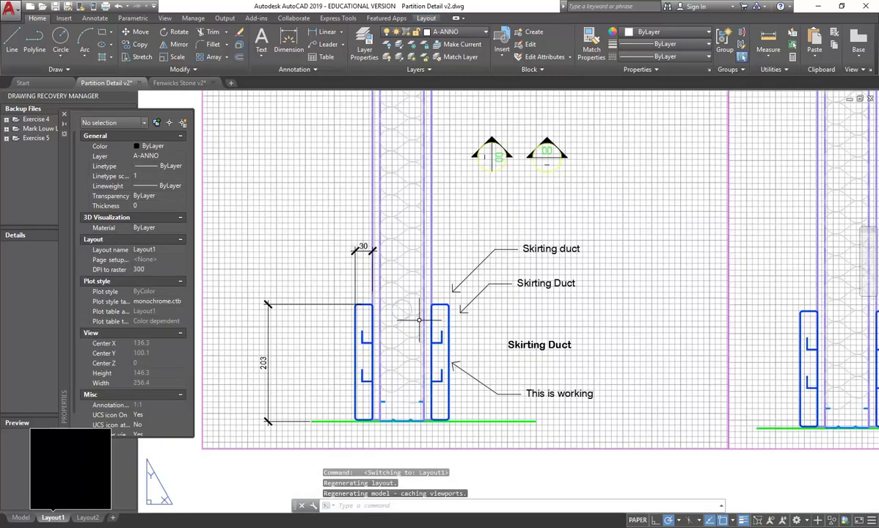